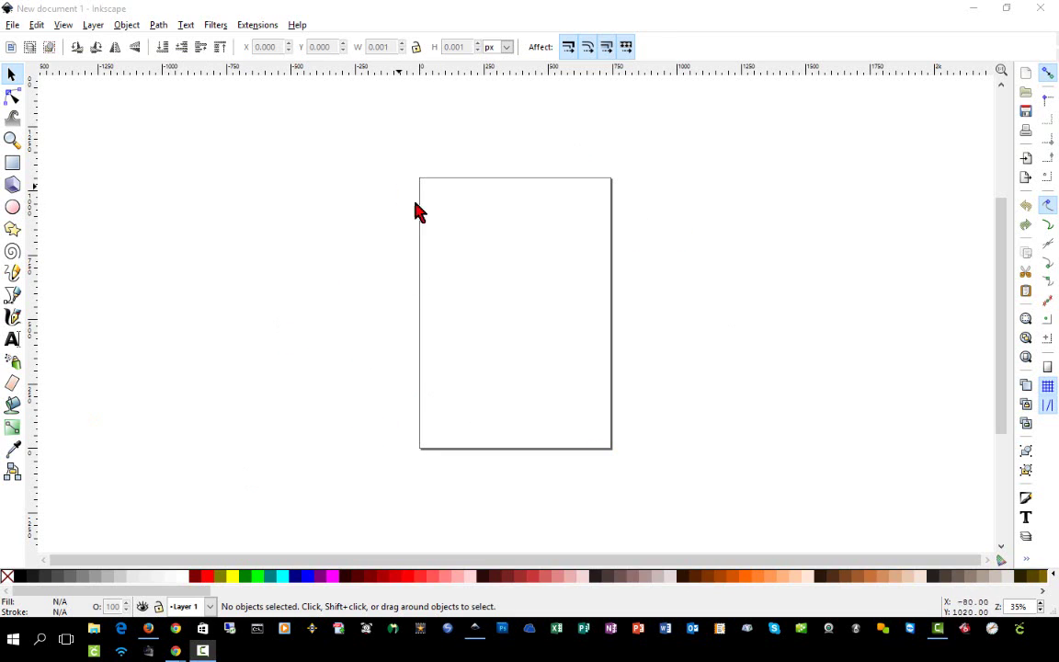
Uncheck Show page border in Document Properties so the canvas has no page outline.
left_click(12, 24)
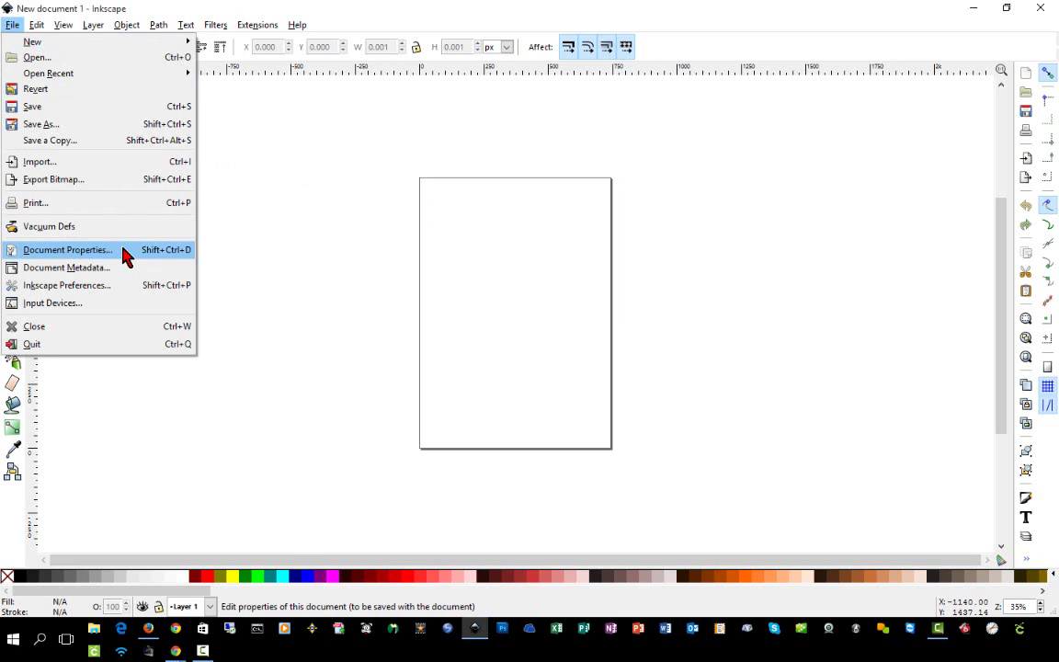
left_click(123, 249)
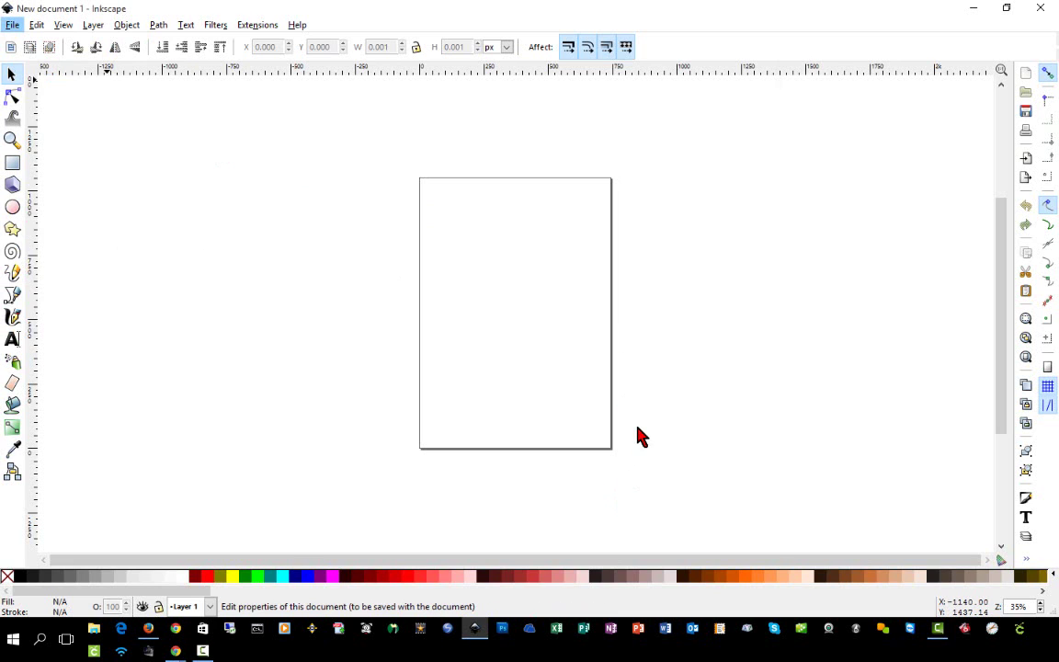
left_click(830, 324)
Close Document Properties and create a text object reading 'TroyTube' on the canvas.
left_click(1047, 11)
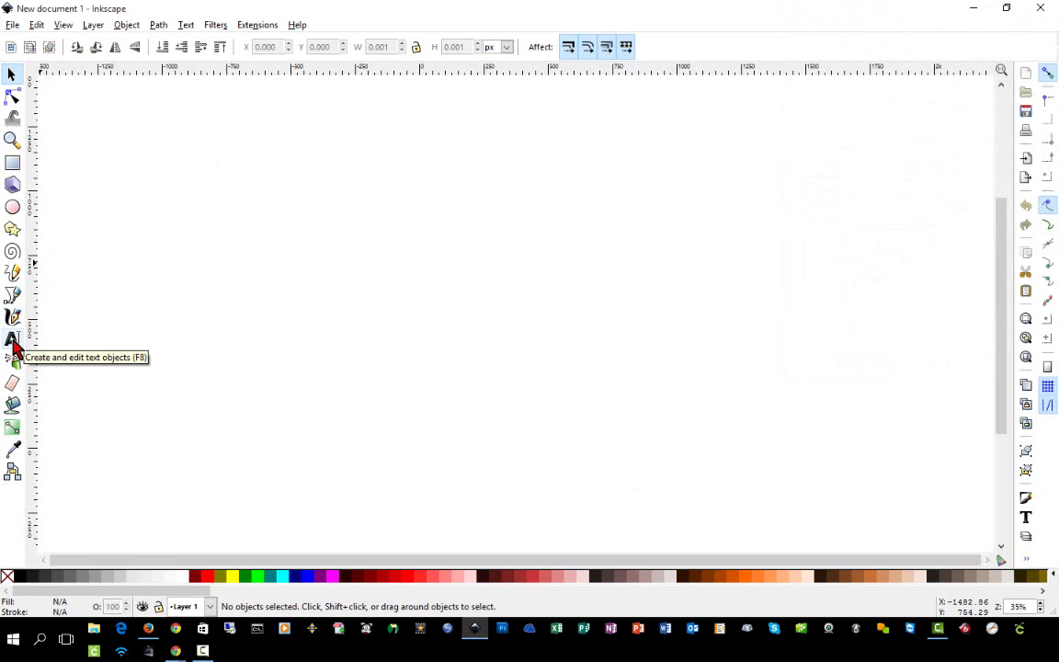
left_click(12, 340)
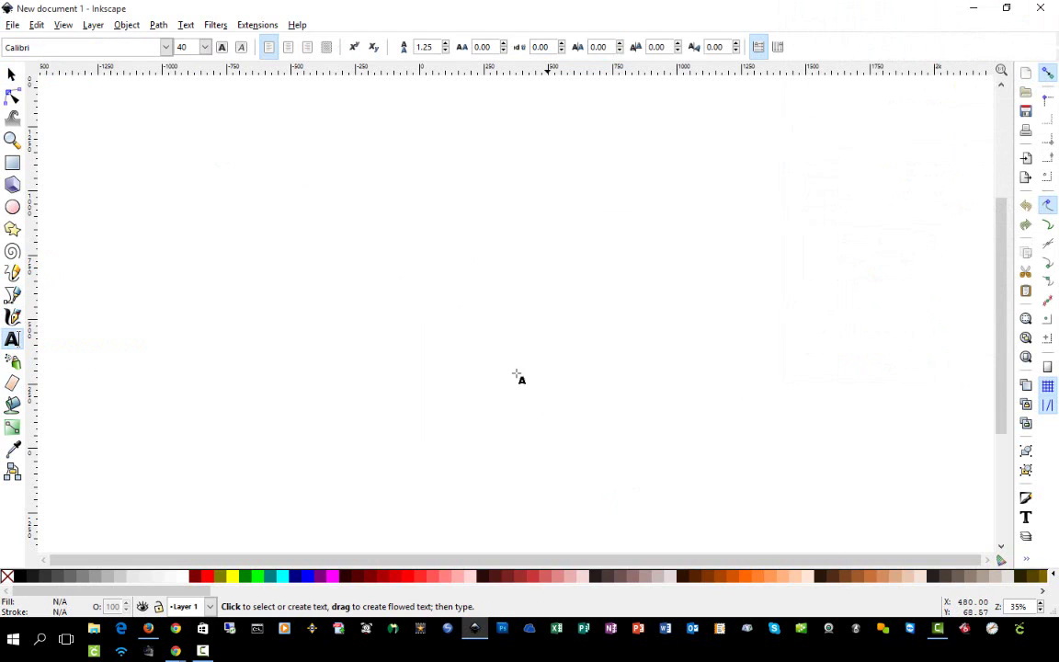
left_click(311, 297)
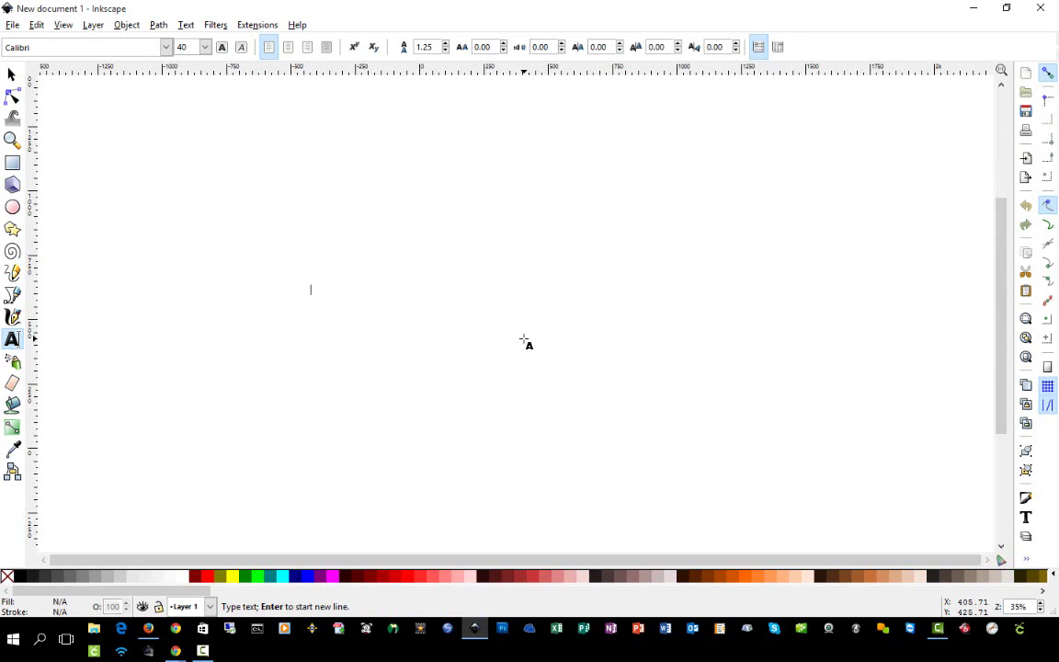
type("TroyTube")
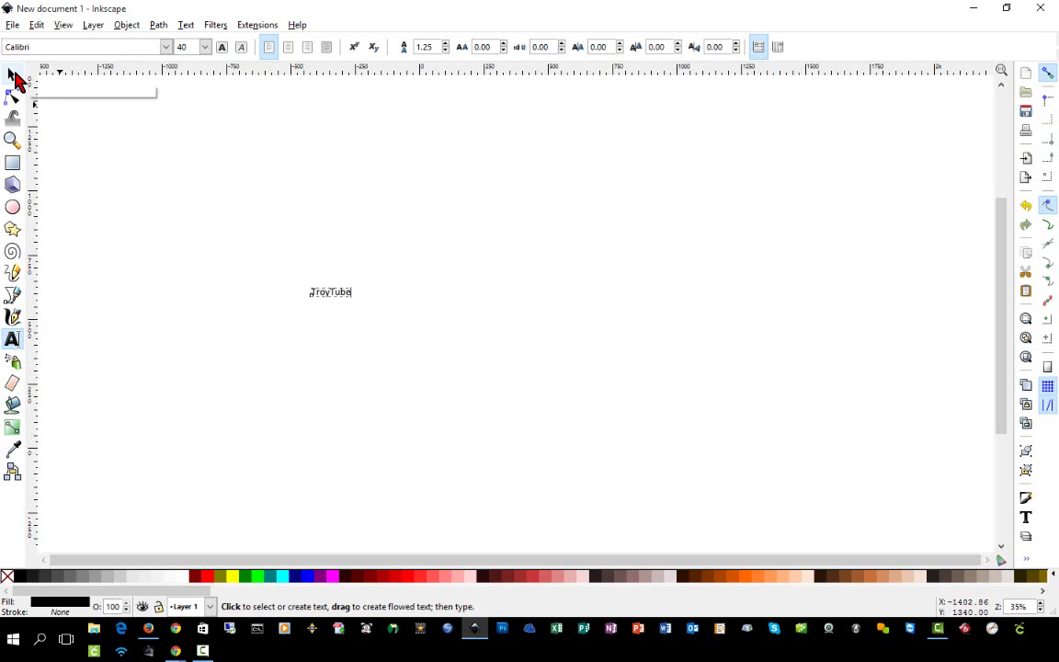
Scale the TroyTube text proportionally with Ctrl+Shift to roughly 1395 × 315 px.
left_click(13, 75)
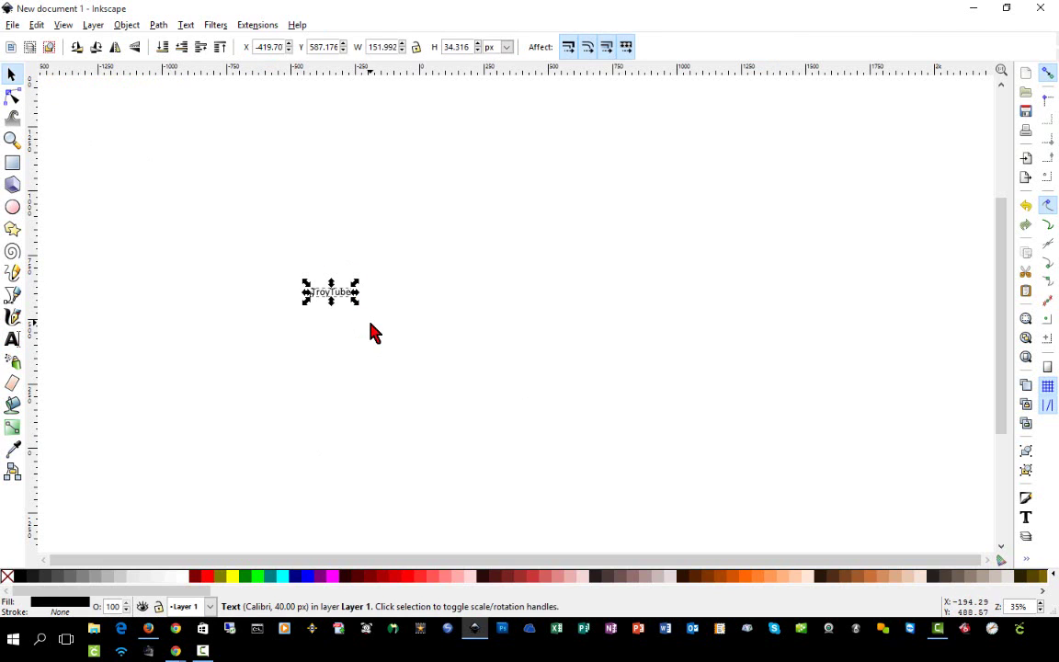
left_click_drag(356, 305, 607, 496)
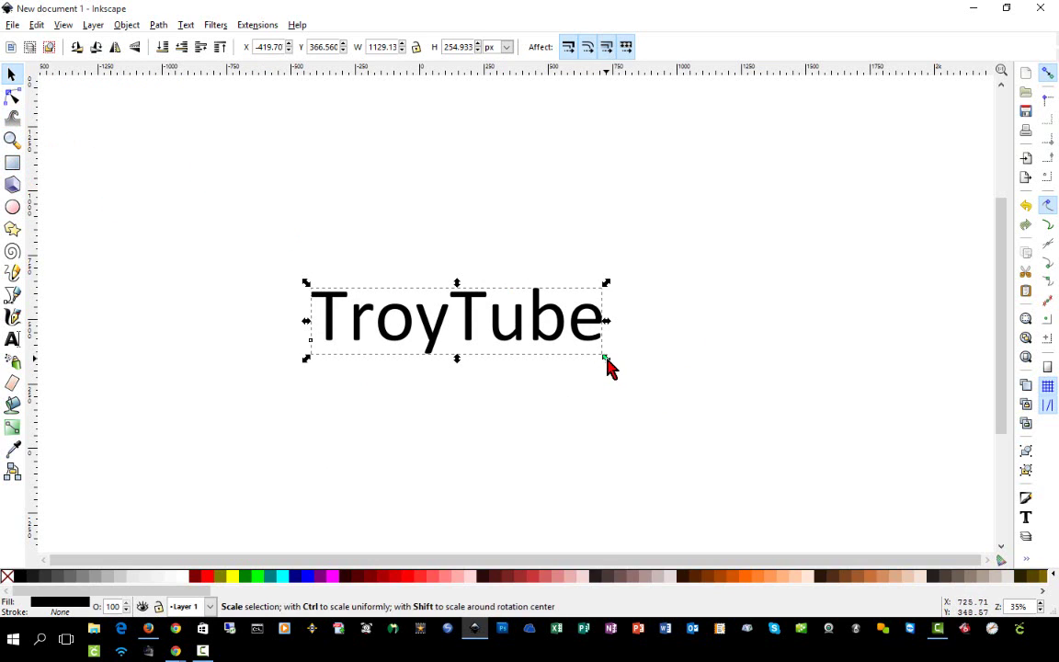
left_click_drag(609, 362, 629, 422)
key("ctrl")
key("shift")
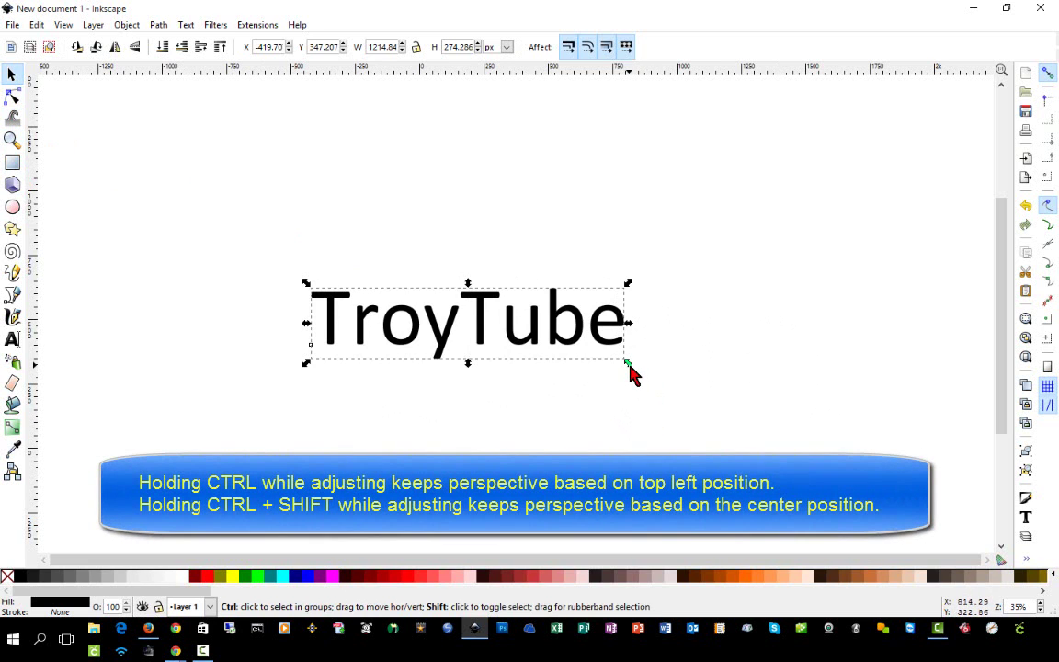
left_click_drag(628, 365, 673, 449)
left_click_drag(669, 382, 625, 393)
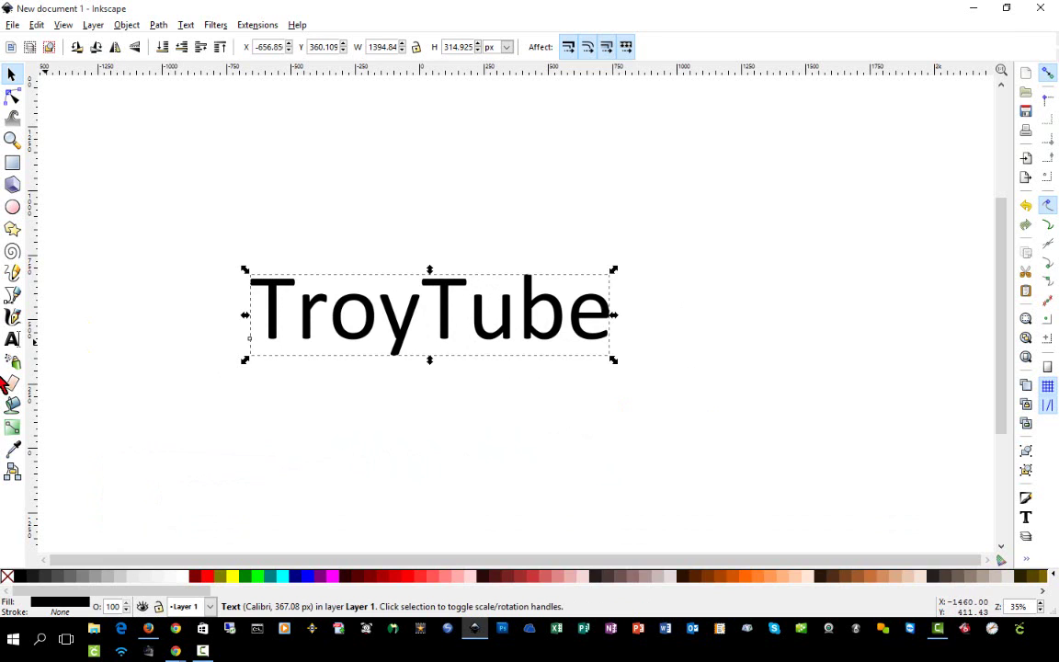
Change the TroyTube text's font from Calibri to Arial Black.
left_click(12, 339)
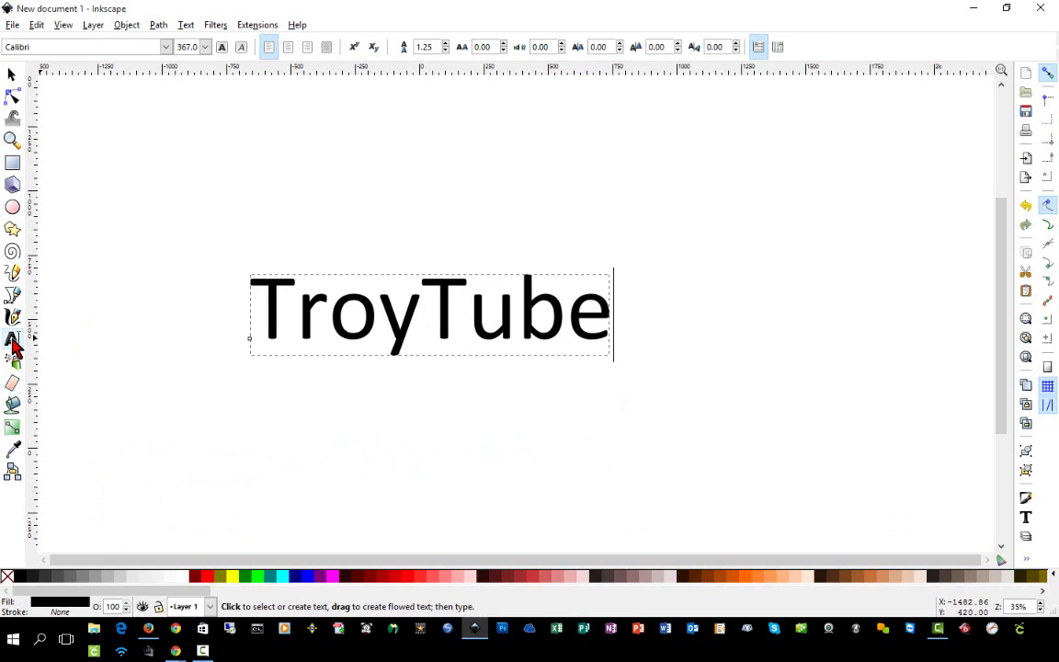
double_click(399, 320)
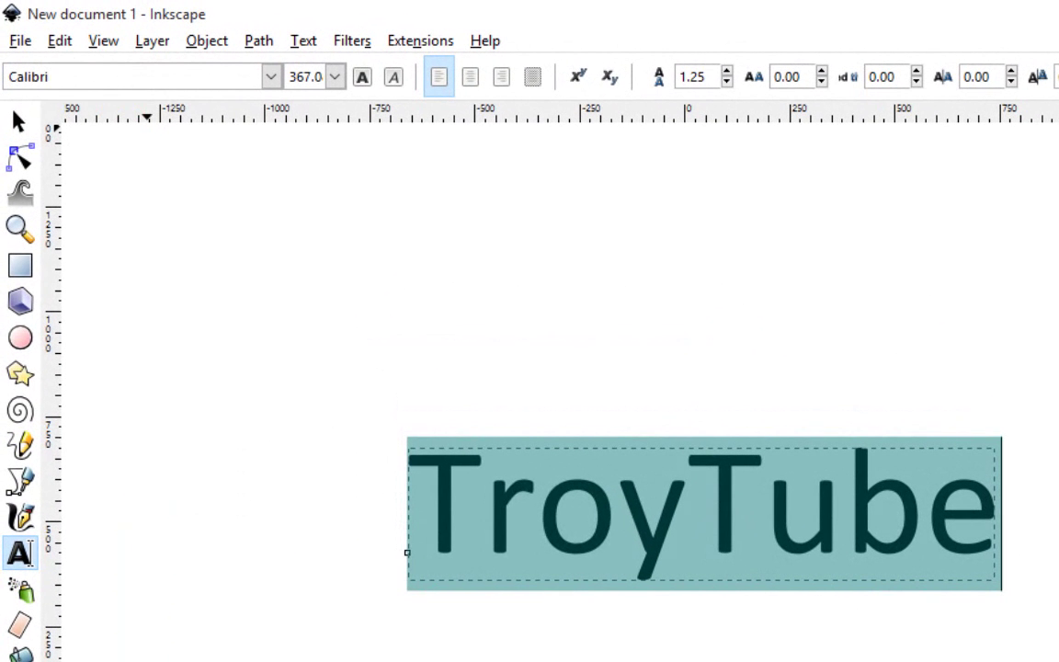
left_click(151, 73)
type("arial b")
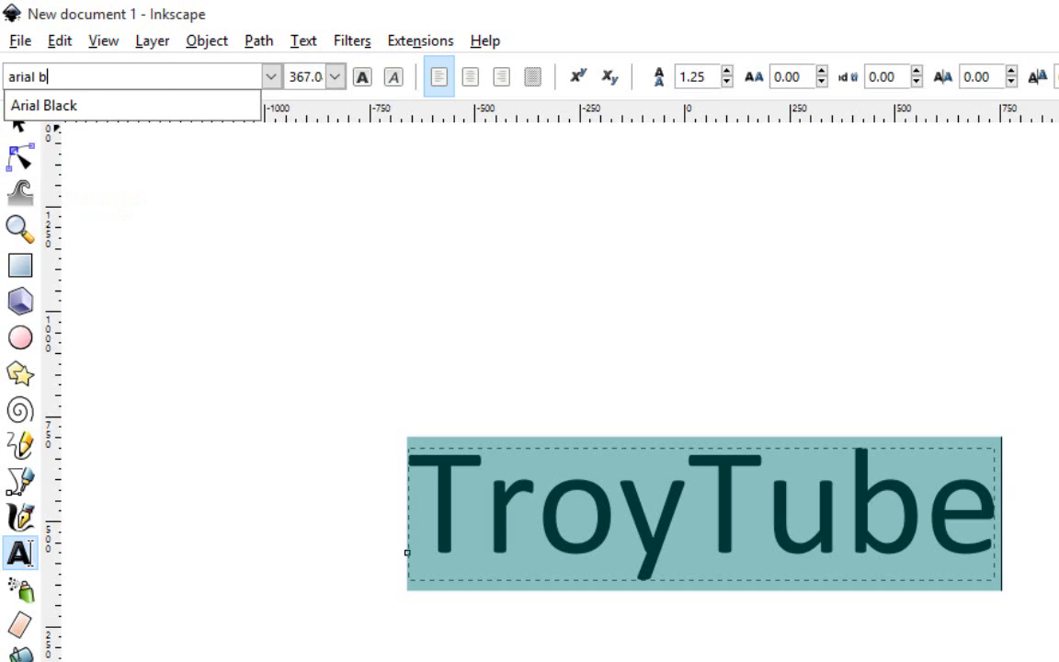
left_click(47, 97)
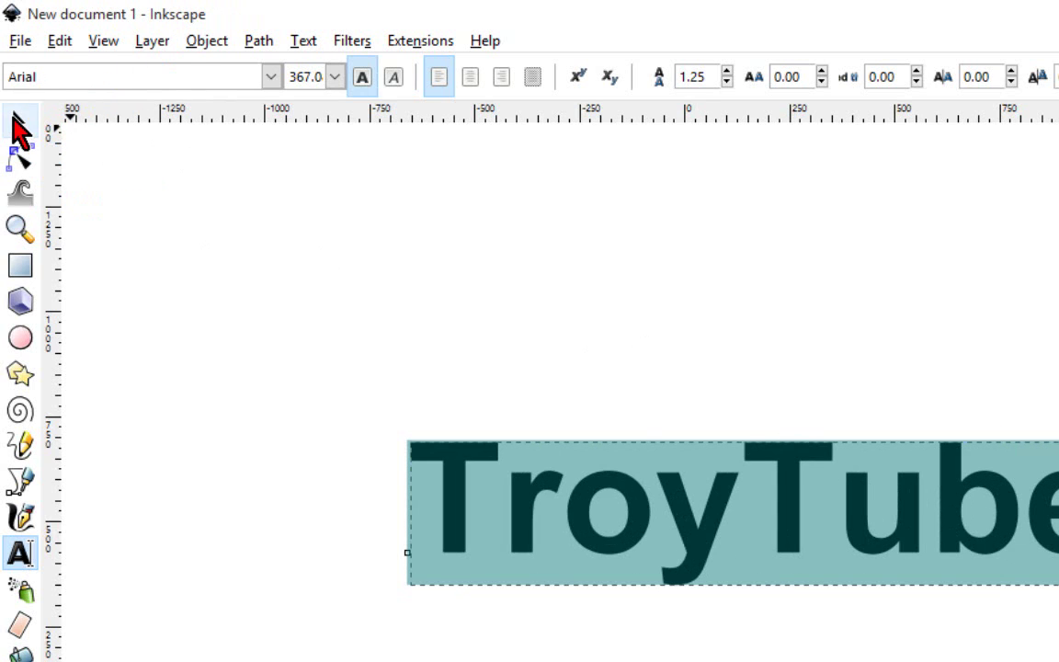
left_click(20, 128)
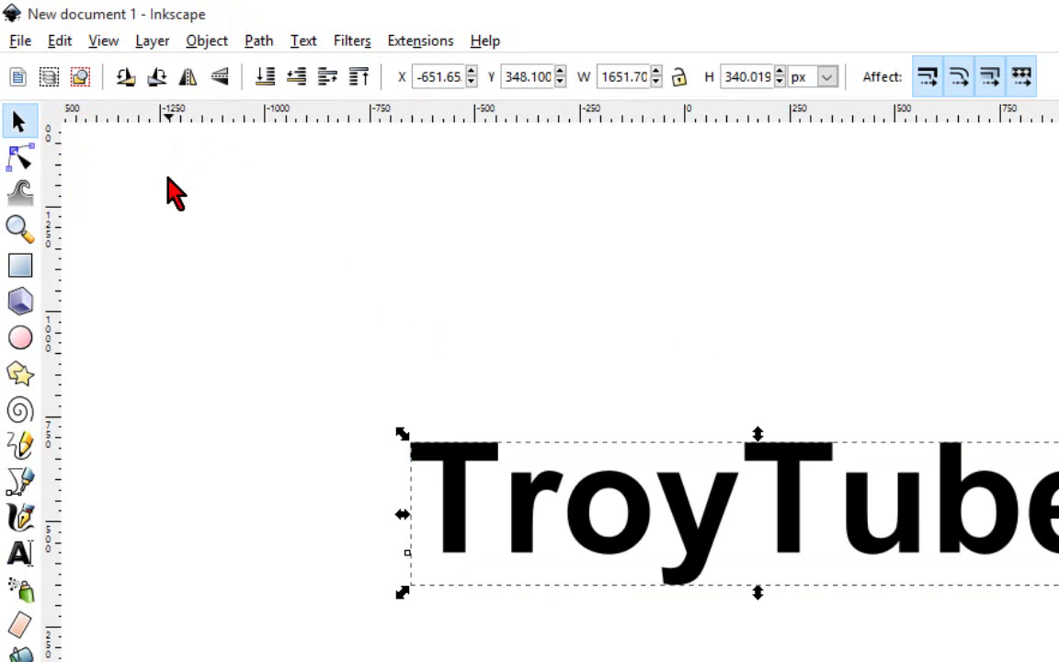
left_click(96, 44)
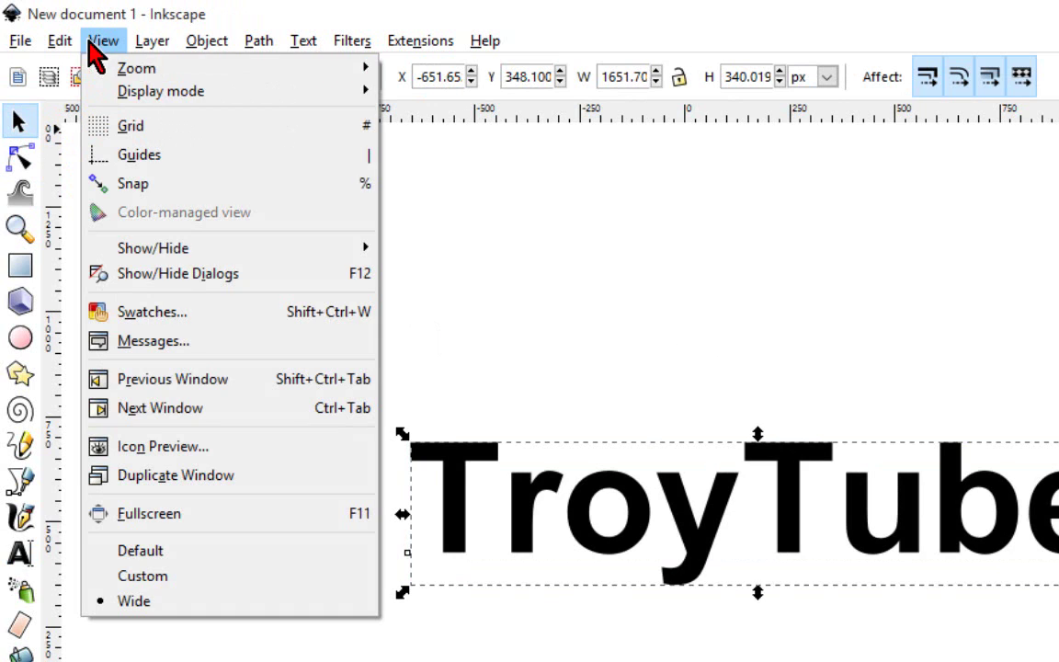
mouse_move(134, 91)
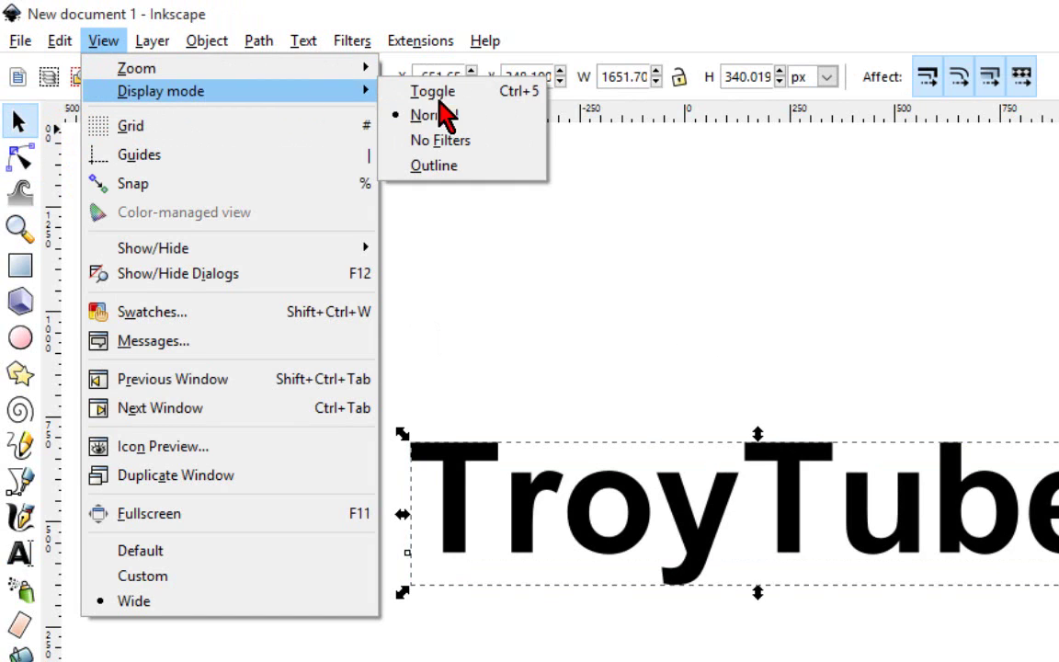
left_click(459, 169)
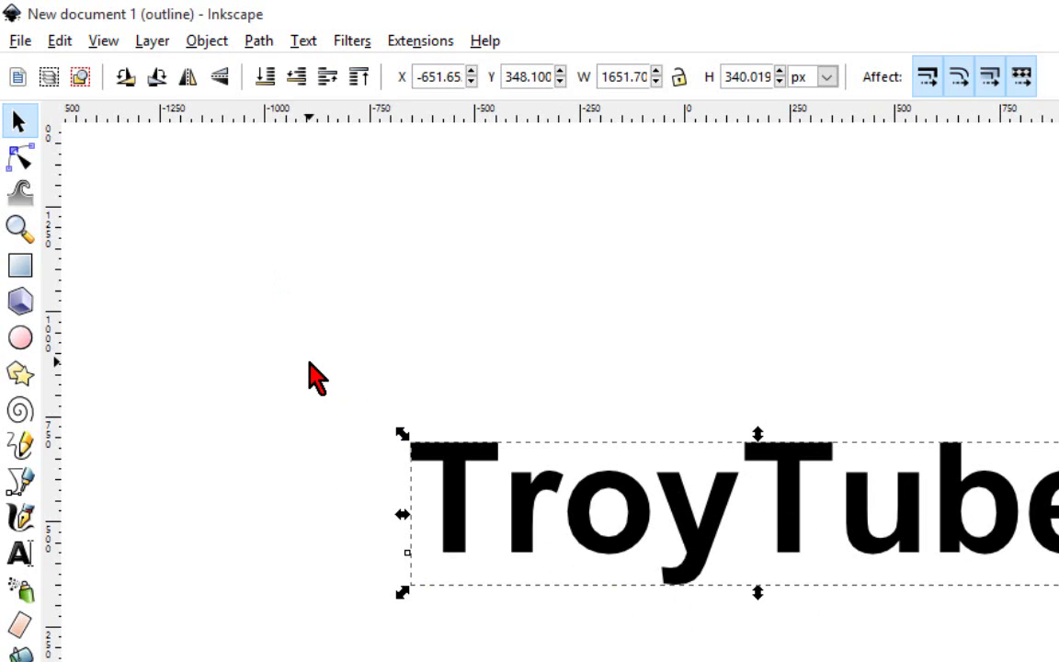
left_click(103, 41)
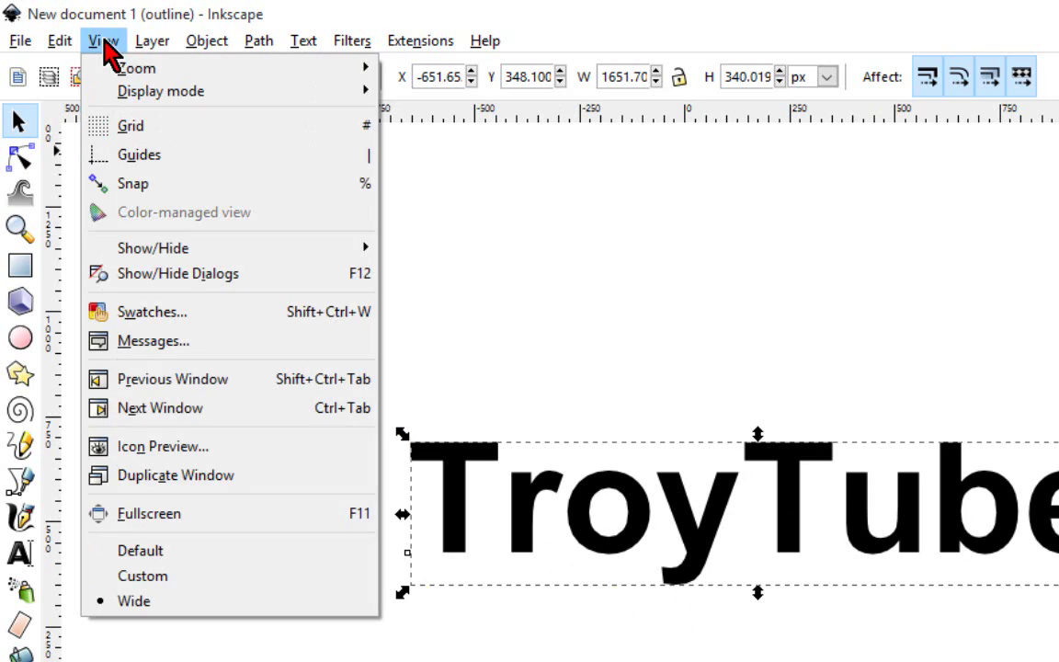
left_click(103, 44)
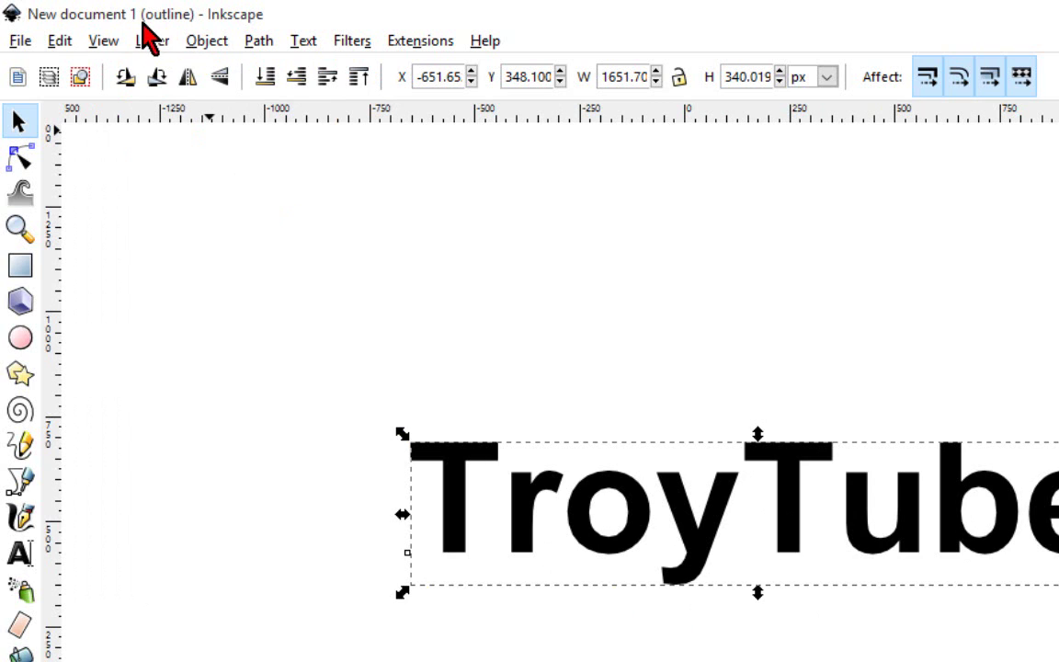
left_click(101, 42)
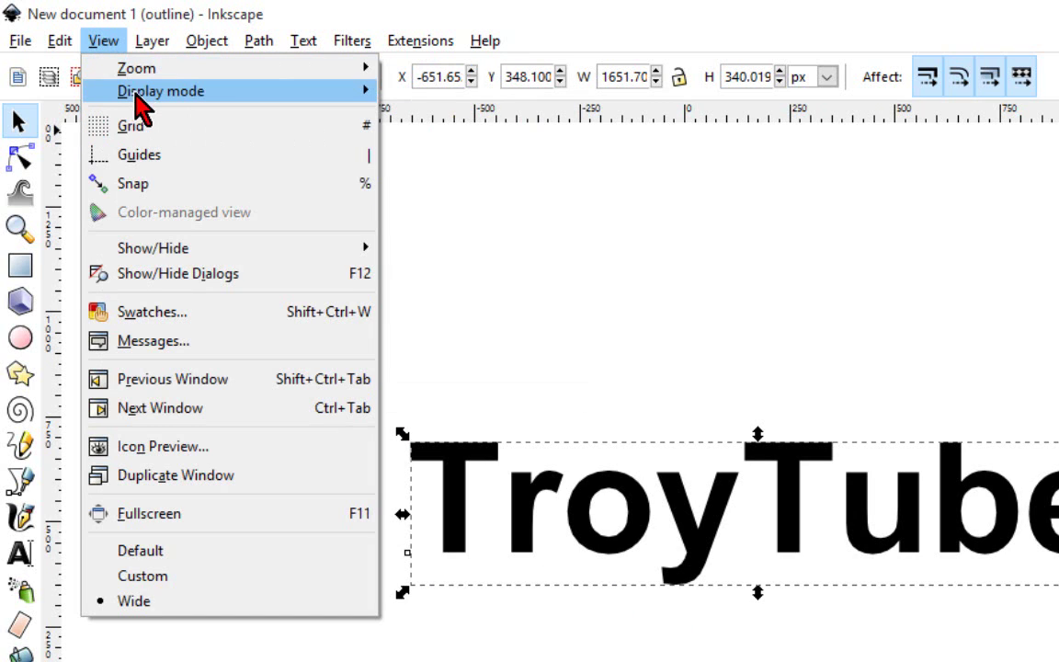
mouse_move(138, 92)
left_click(409, 115)
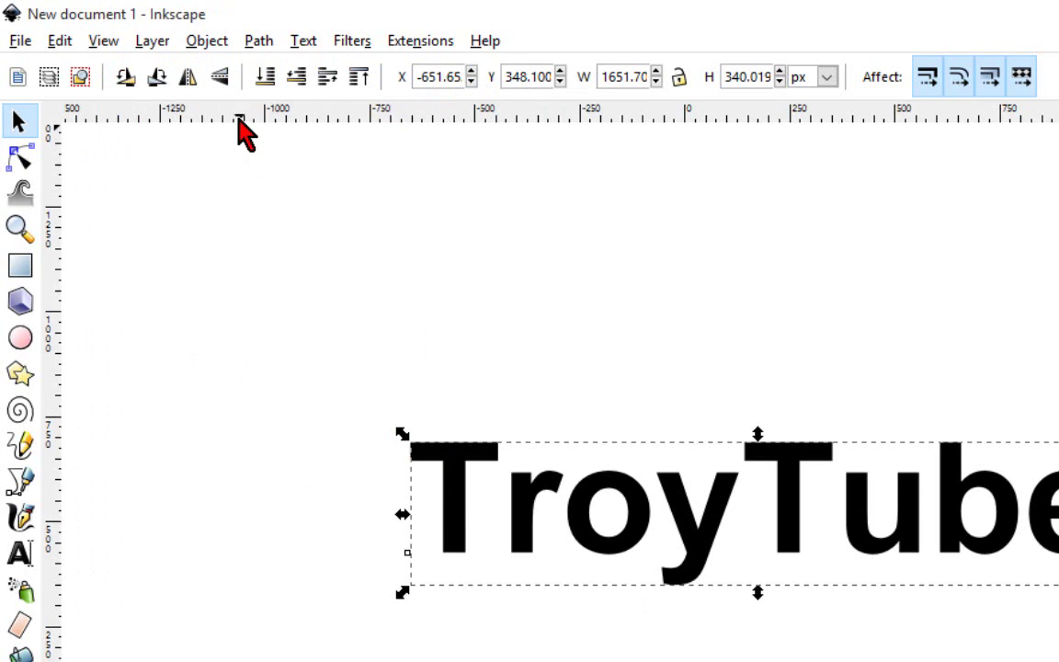
Convert the TroyTube text to a path and view it in Outline display mode.
left_click(259, 42)
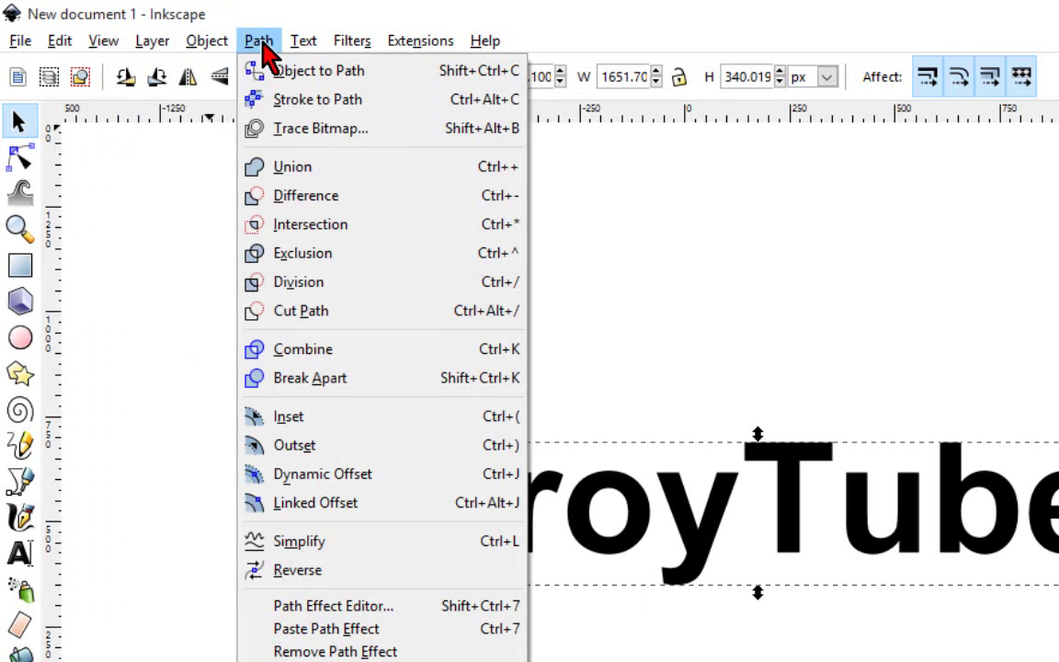
left_click(427, 92)
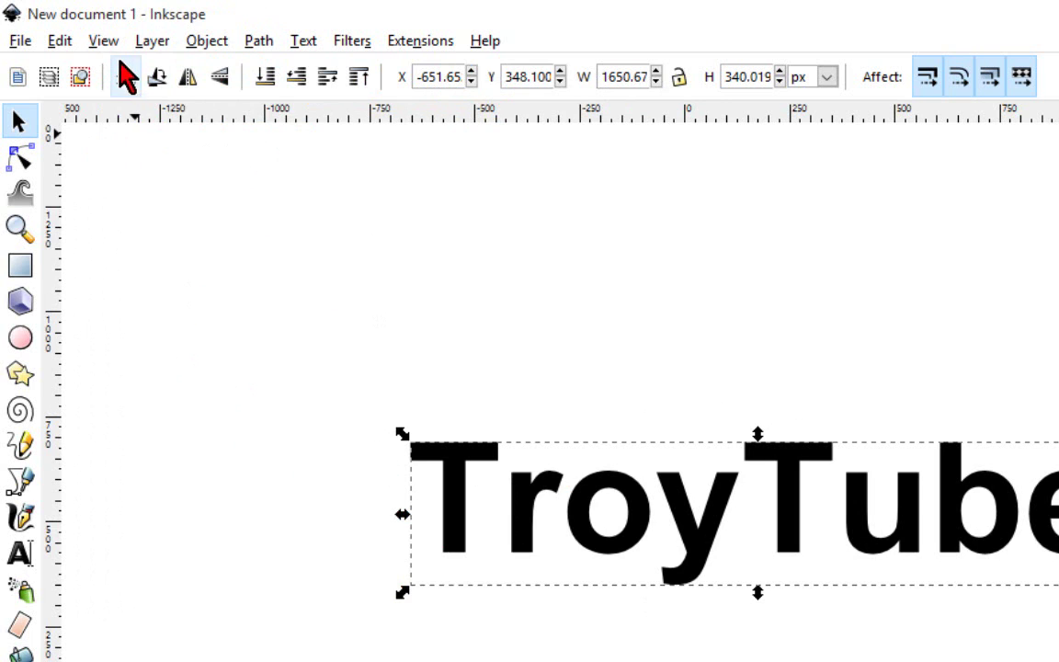
left_click(101, 41)
mouse_move(363, 91)
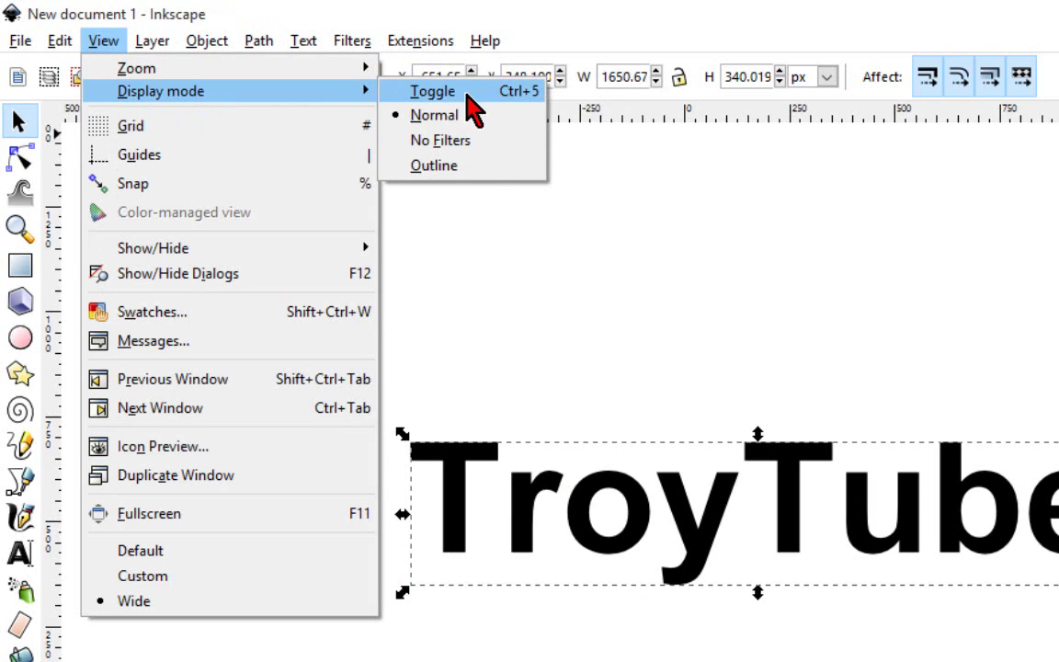
left_click(480, 163)
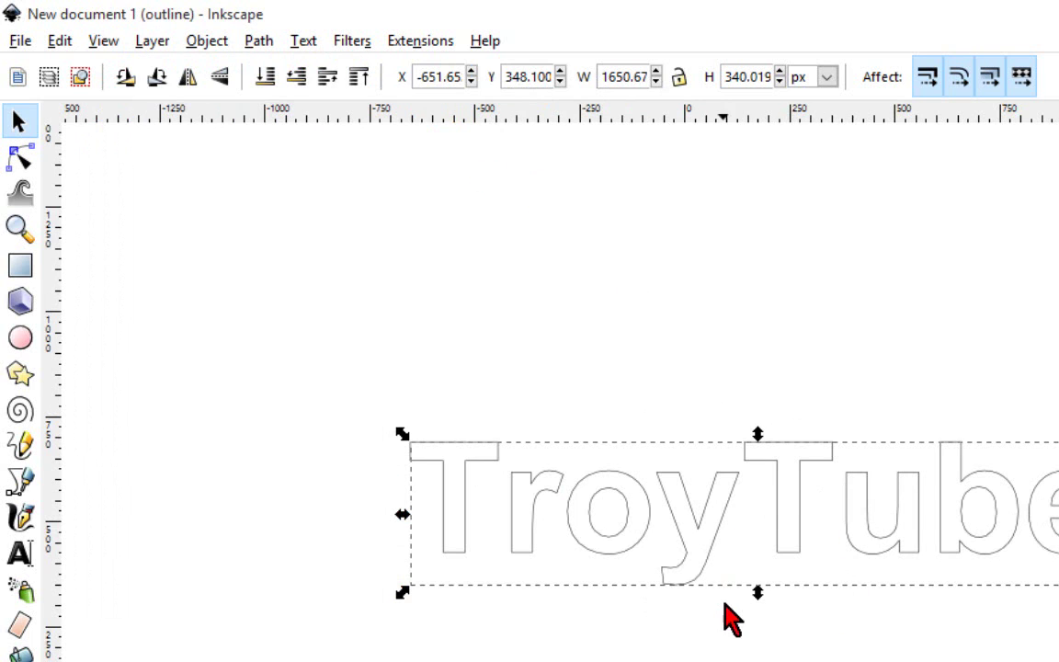
Set the display mode back to Normal so the letters show solid black.
left_click(103, 40)
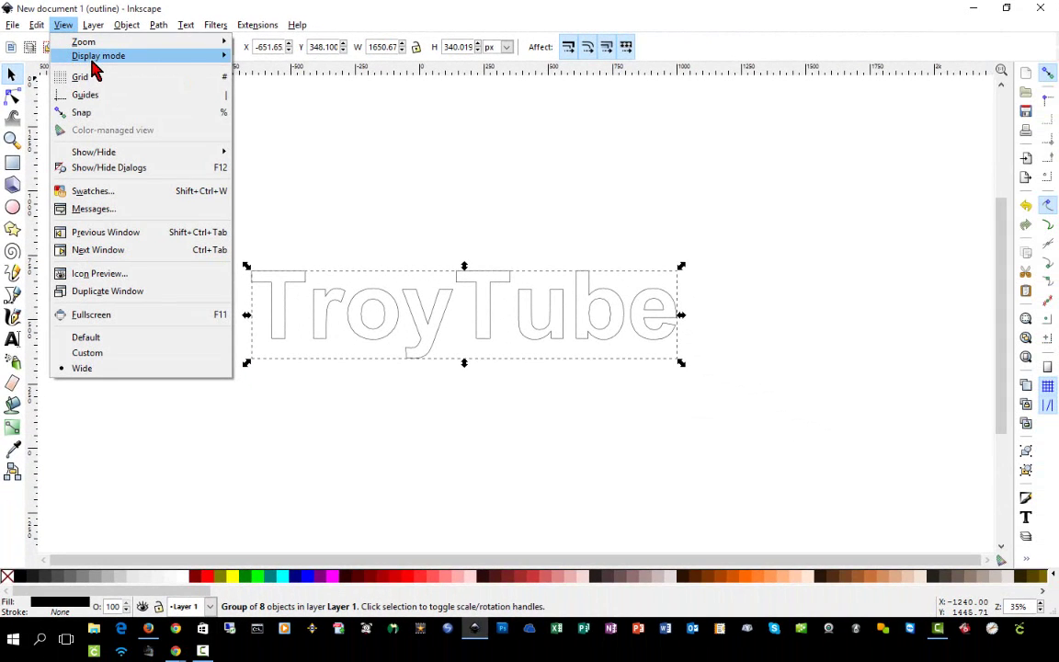
mouse_move(92, 66)
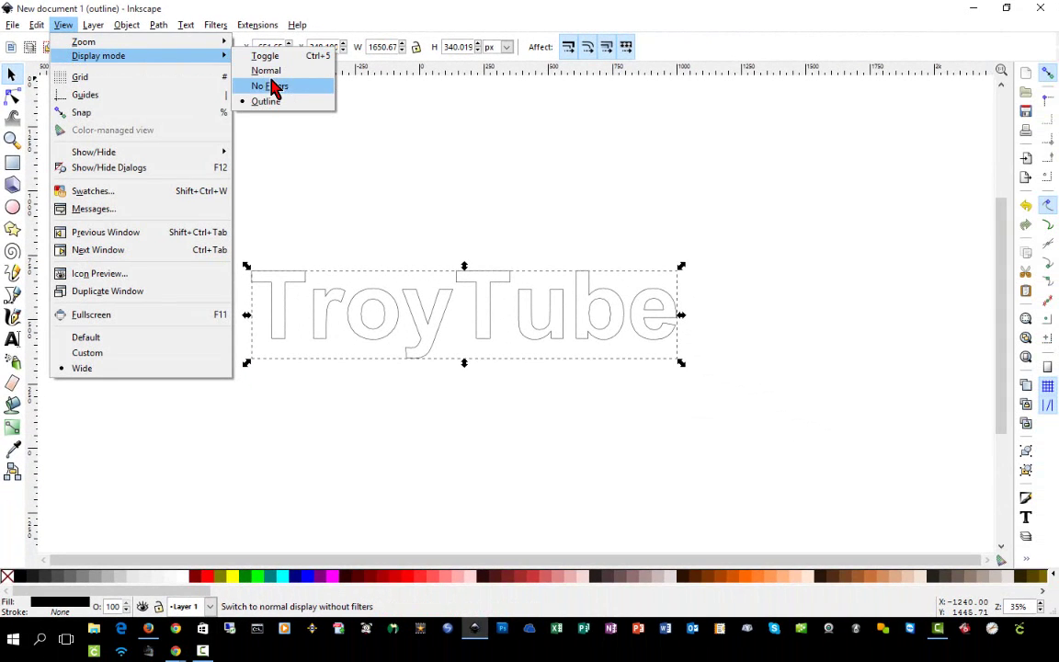
left_click(271, 70)
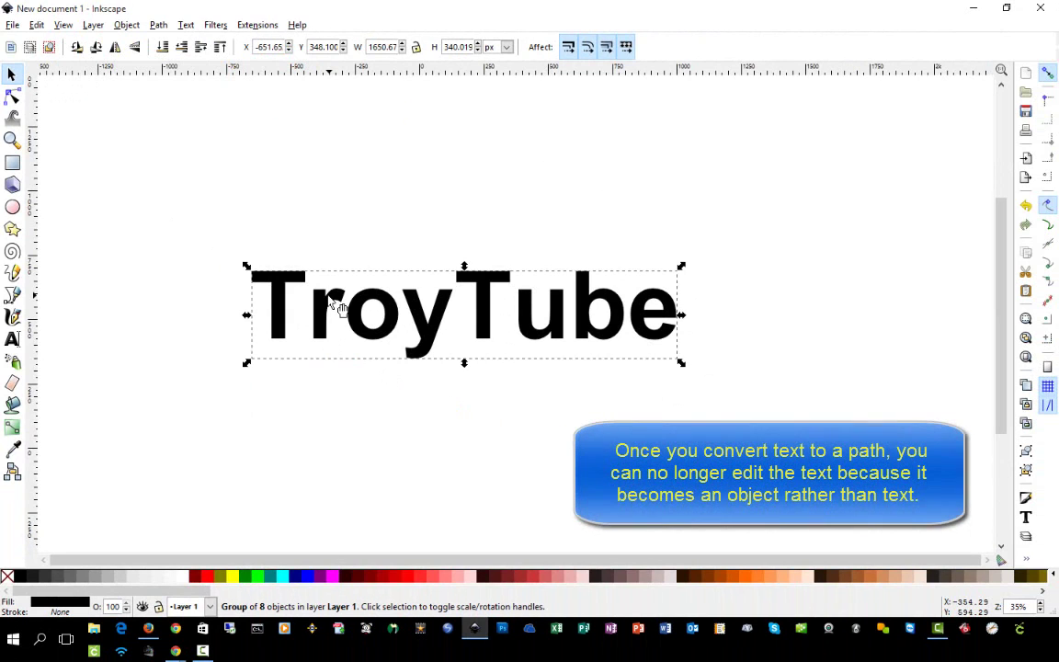
Ungroup the TroyTube path group into eight separate letter paths.
left_click(131, 27)
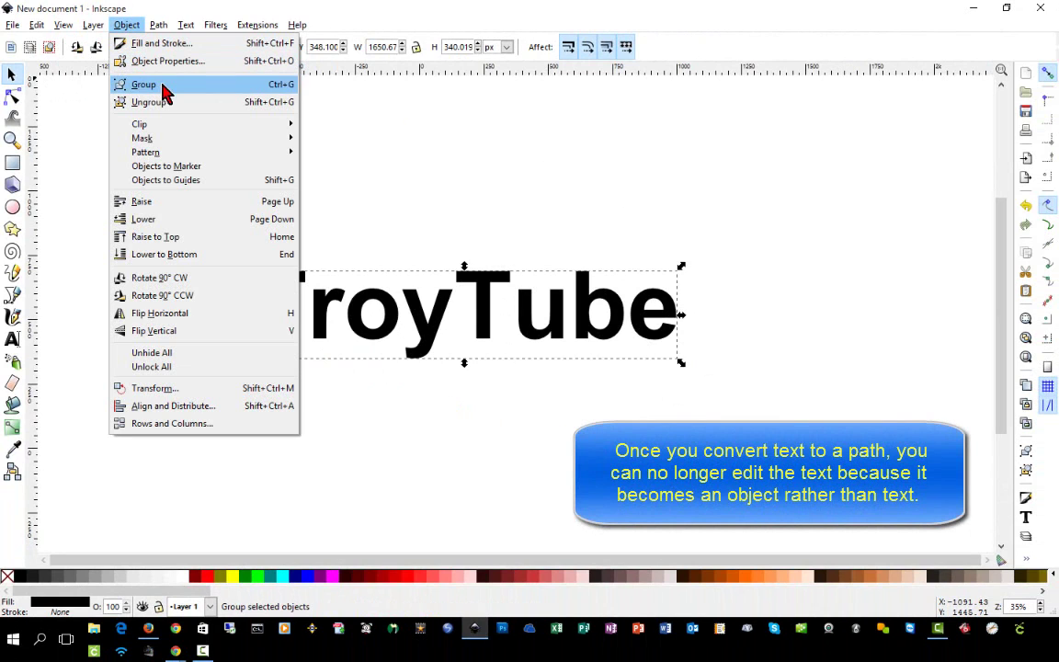
left_click(181, 109)
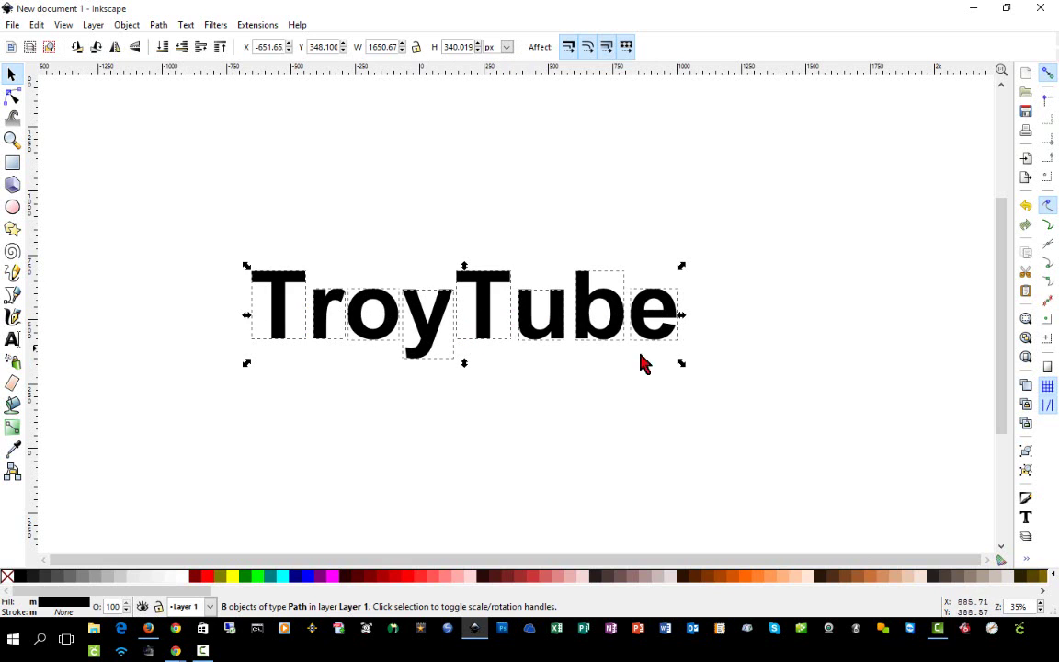
key("ctrl")
key("Escape")
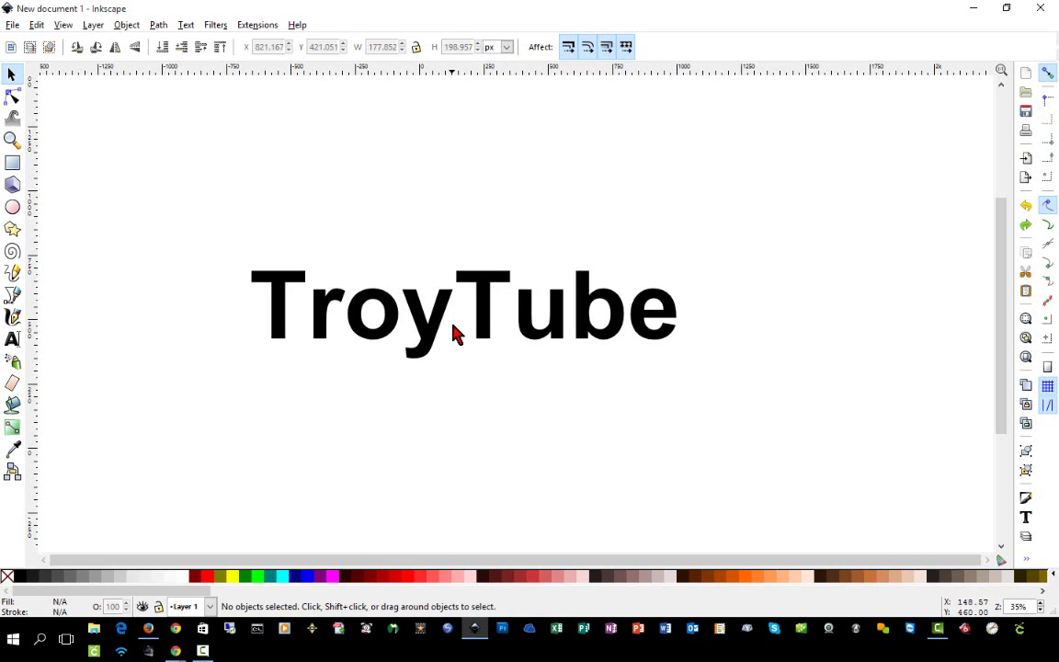
left_click_drag(421, 347, 435, 323)
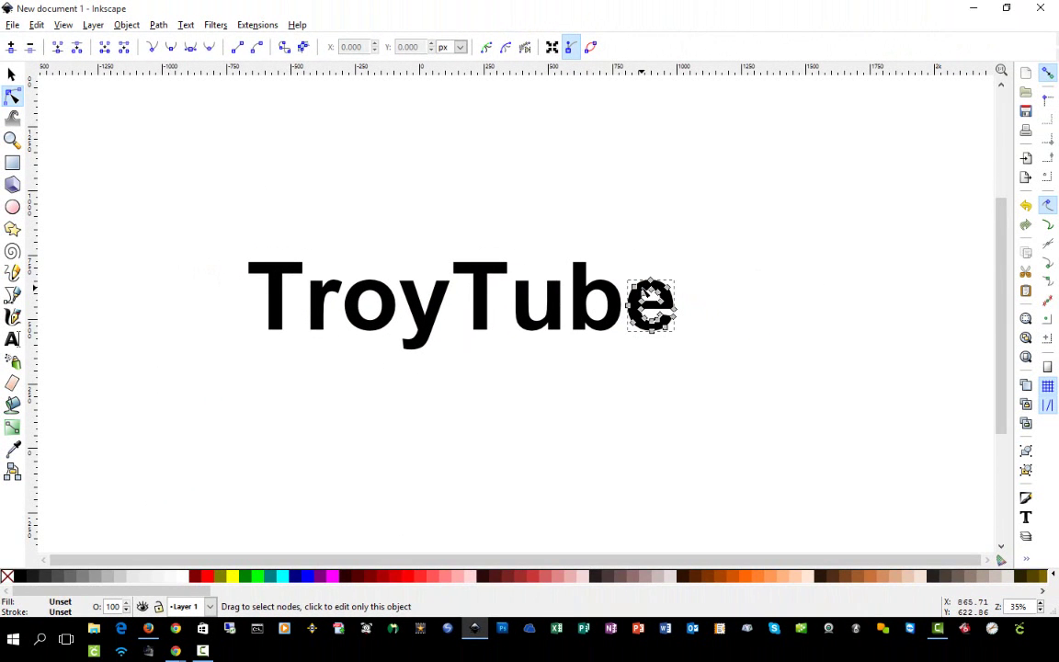
key("s")
left_click(127, 25)
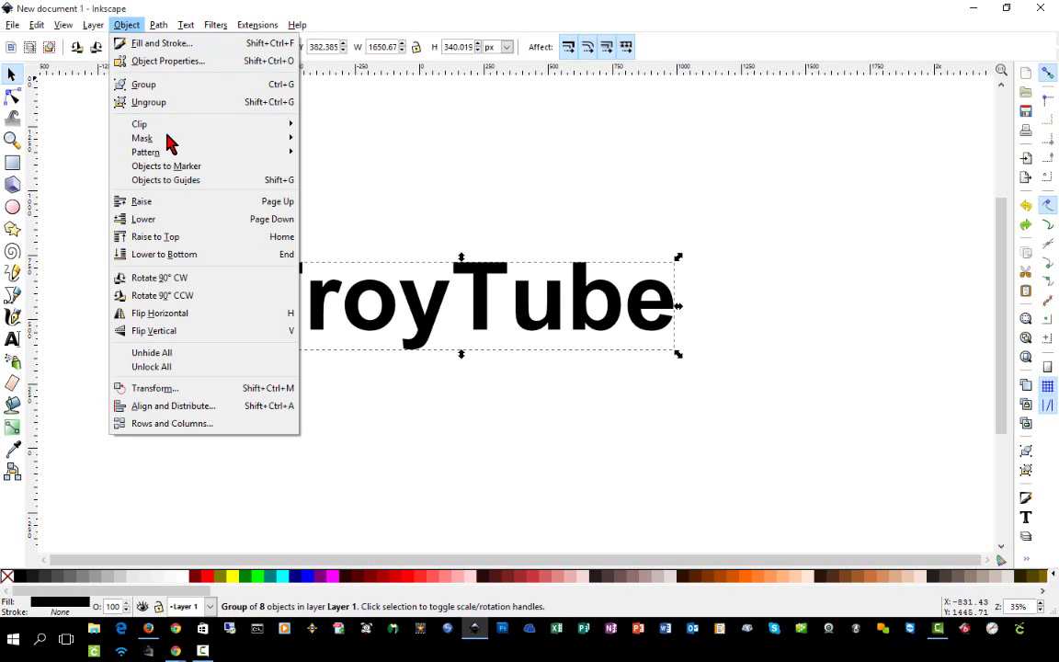
left_click(175, 102)
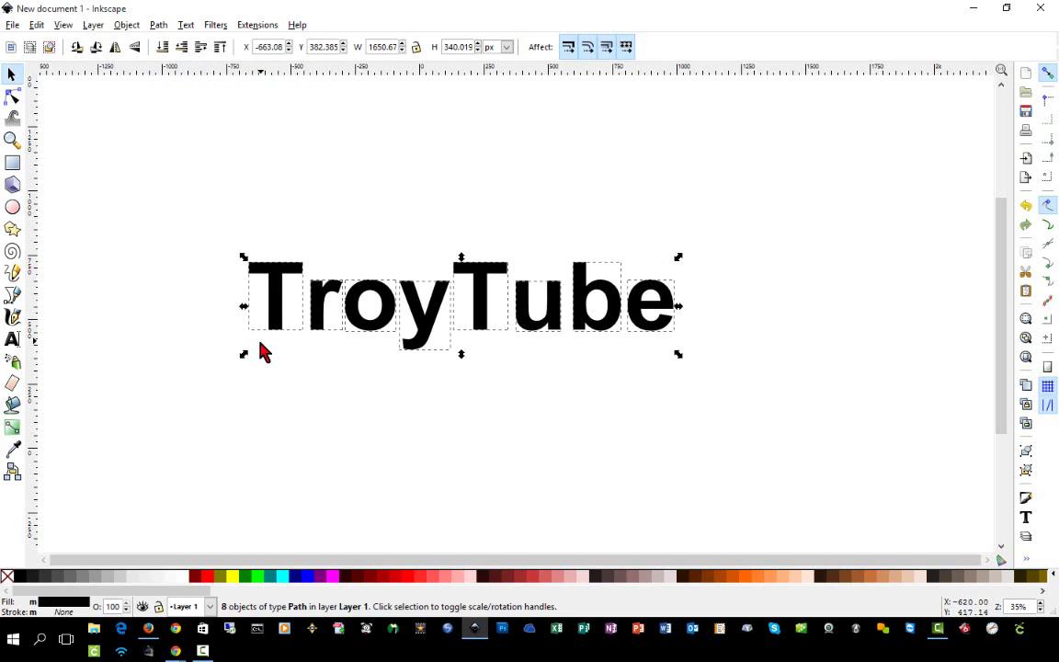
With the Node tool, confirm T, r, o, y and Tube's T are each separate paths.
left_click(13, 96)
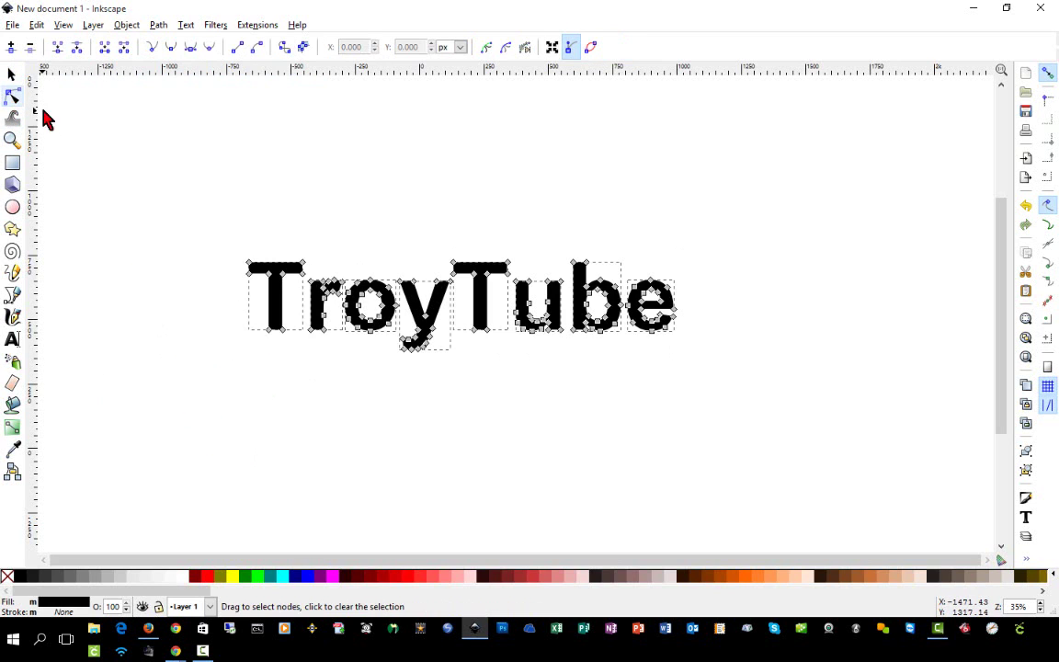
left_click(307, 414)
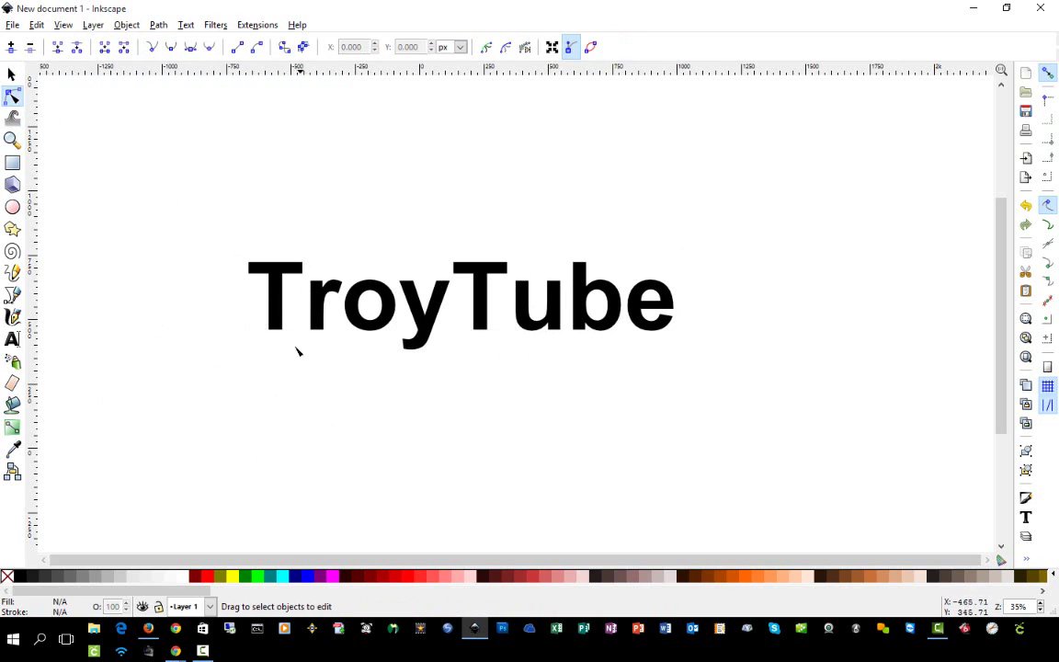
left_click(276, 274)
left_click(322, 299)
left_click(366, 290)
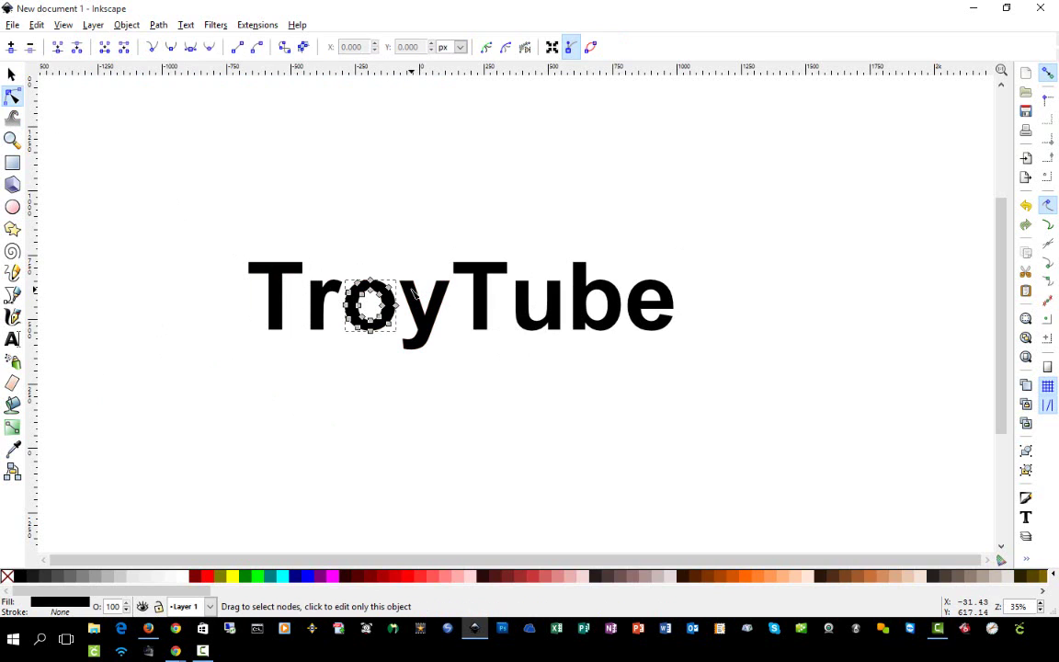
left_click(452, 288)
left_click(476, 280)
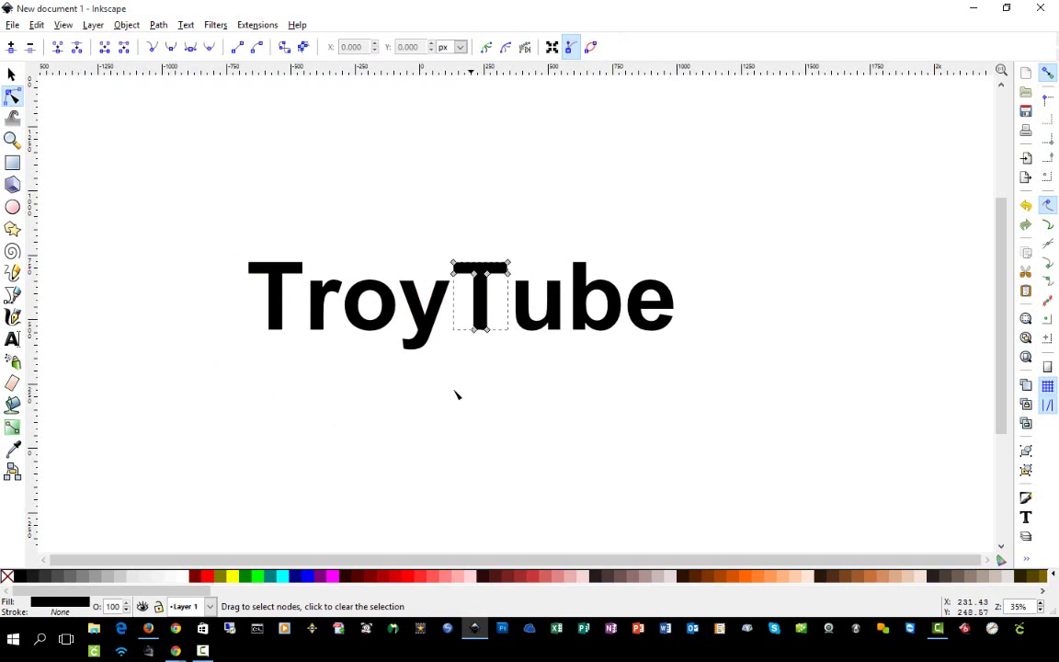
Select the four Troy letters and union them into a single path.
left_click(12, 75)
left_click_drag(178, 171, 472, 414)
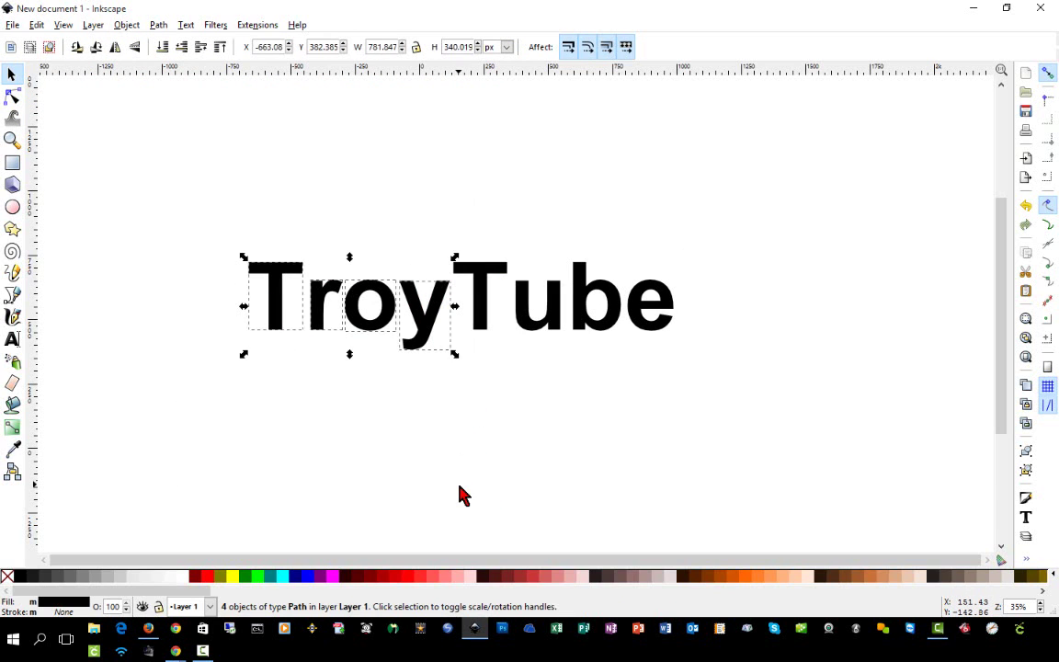
left_click(157, 26)
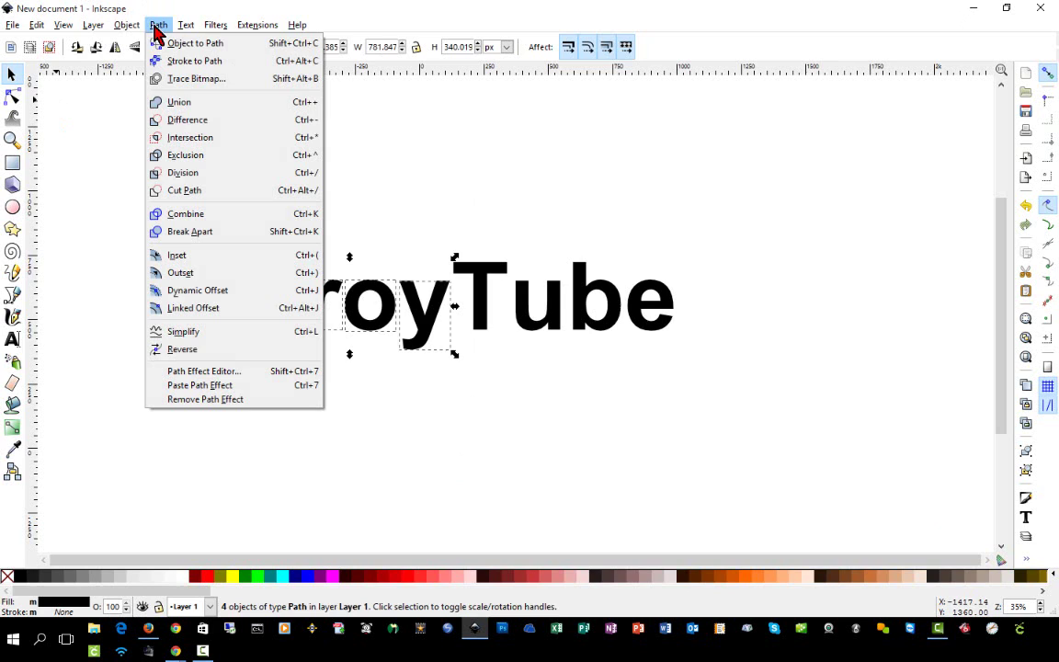
left_click(182, 107)
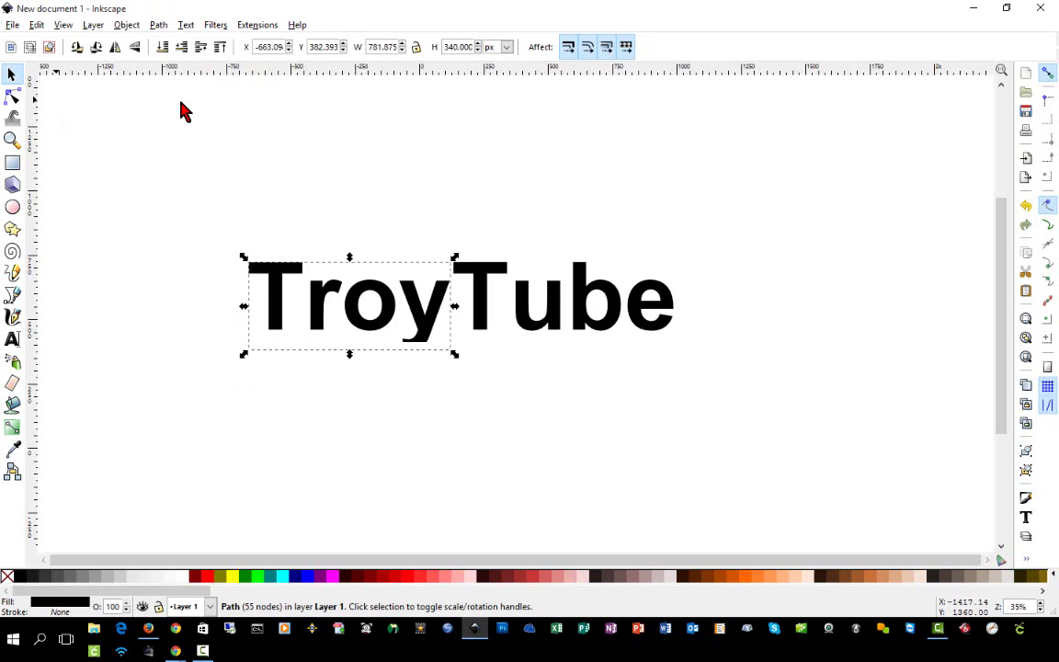
left_click(424, 454)
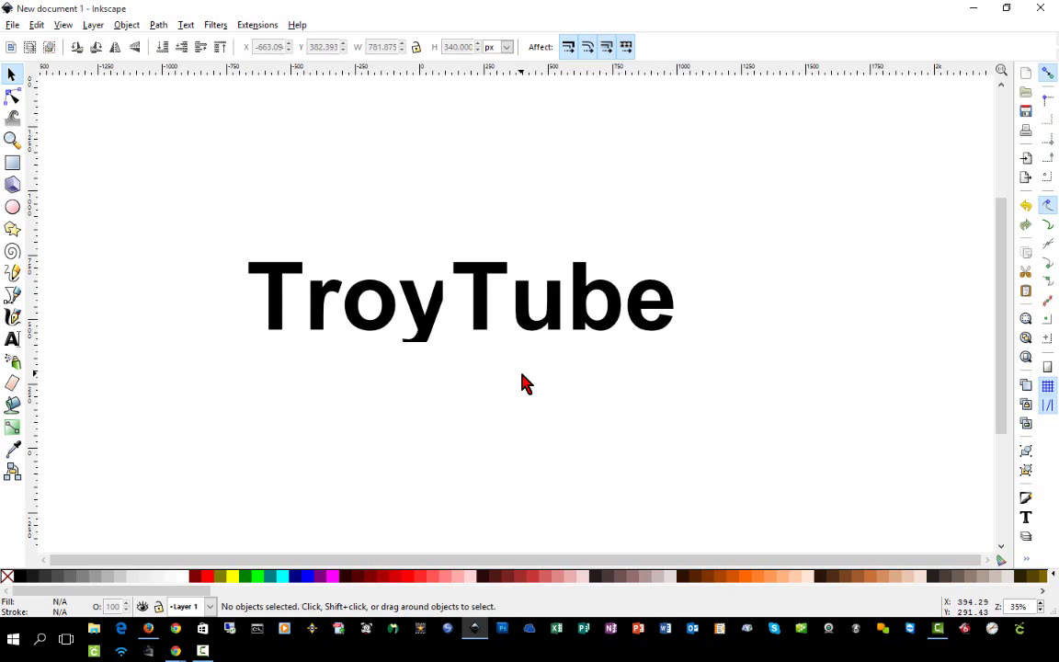
Check the merged Troy path, zooming with 3, 1 and 5 to view the whole logo.
left_click(475, 309)
left_click(395, 322)
key("3")
key("1")
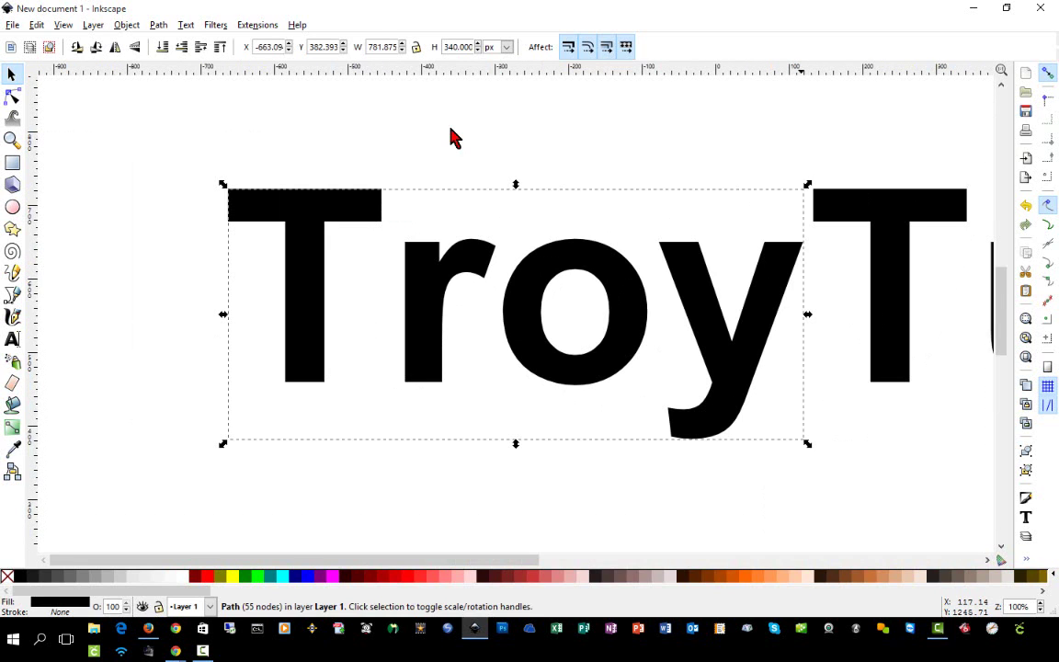
key("5")
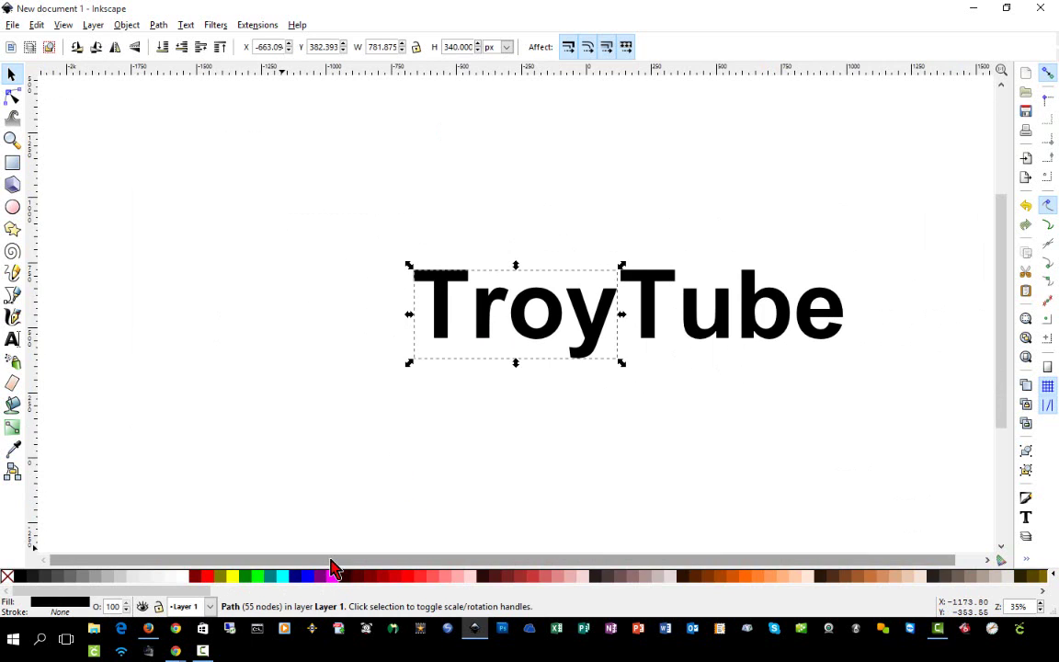
scroll(428, 561, "right", 1)
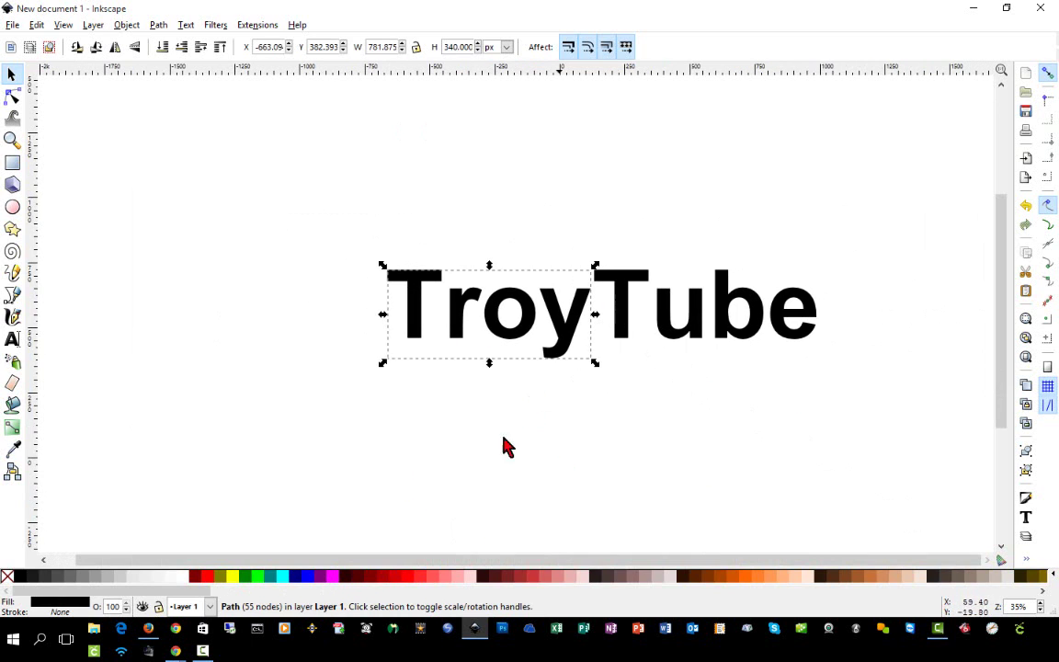
Select the four Tube letters and union them into a single path.
left_click(931, 409)
left_click_drag(879, 431, 578, 202)
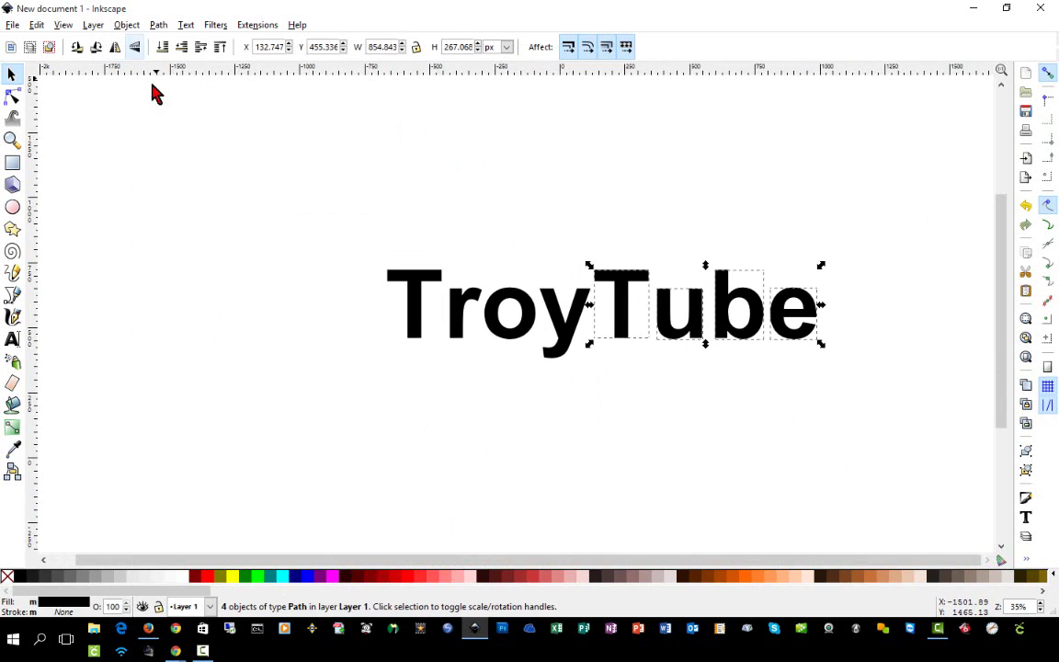
left_click(162, 26)
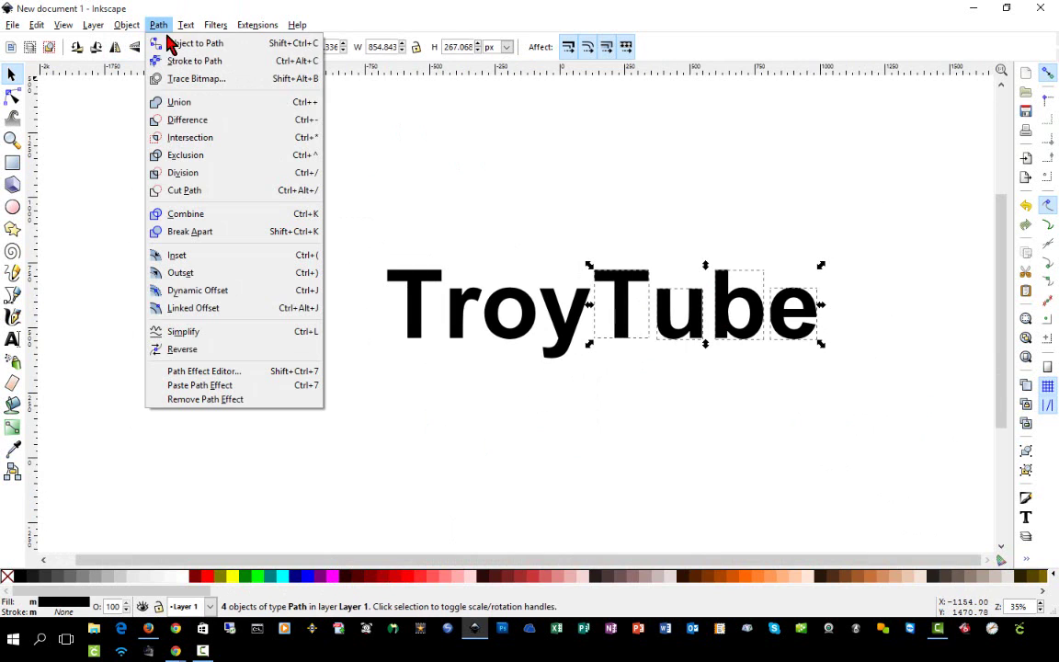
left_click(188, 102)
left_click(575, 411)
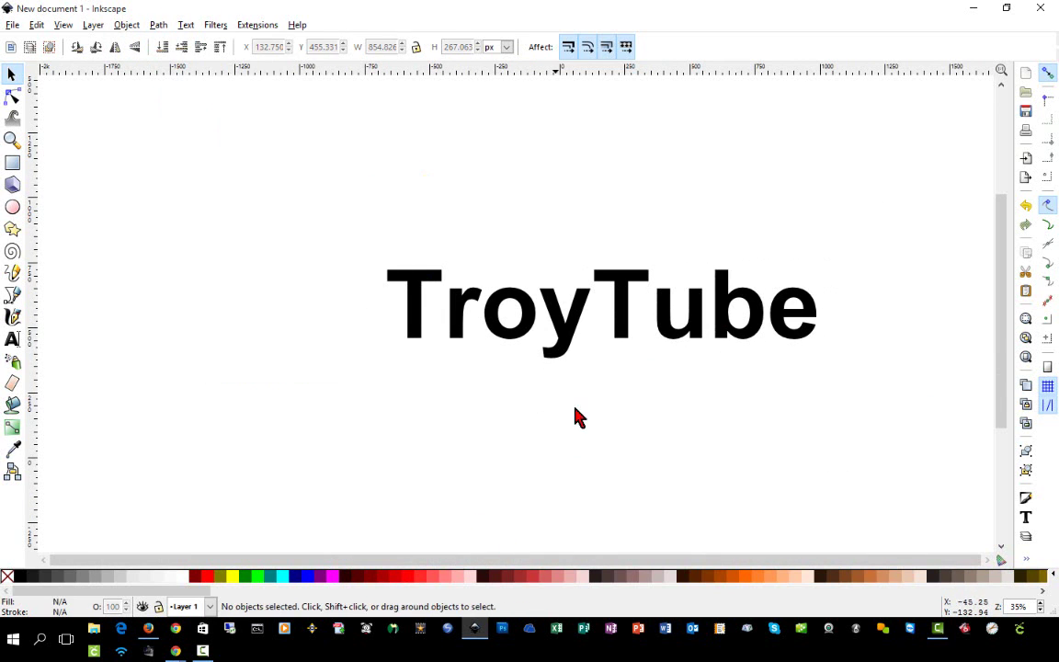
Inspect the Troy and Tube paths separately, including their nodes with the Node tool.
left_click(563, 331)
key("Escape")
left_click(639, 331)
key("Escape")
left_click(538, 333)
left_click(11, 97)
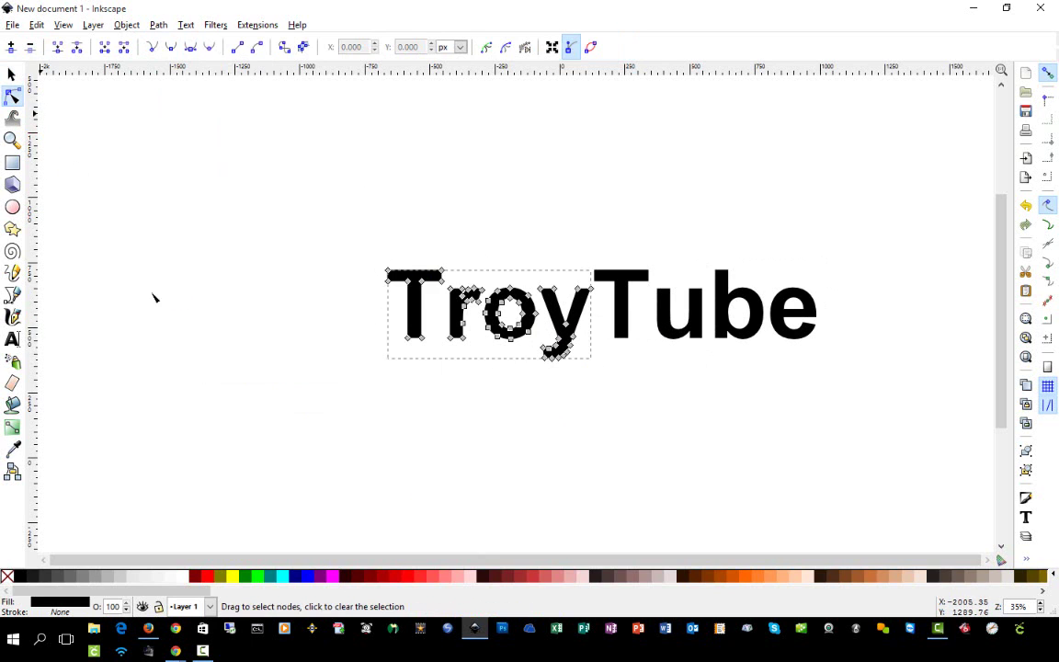
left_click(629, 289)
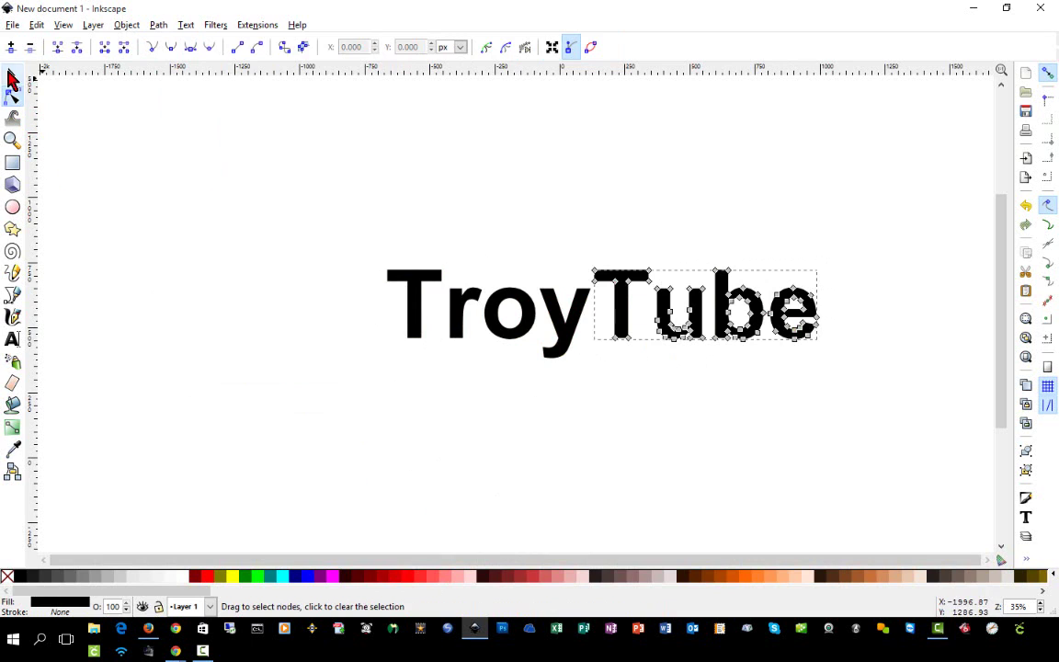
left_click(12, 80)
left_click(277, 303)
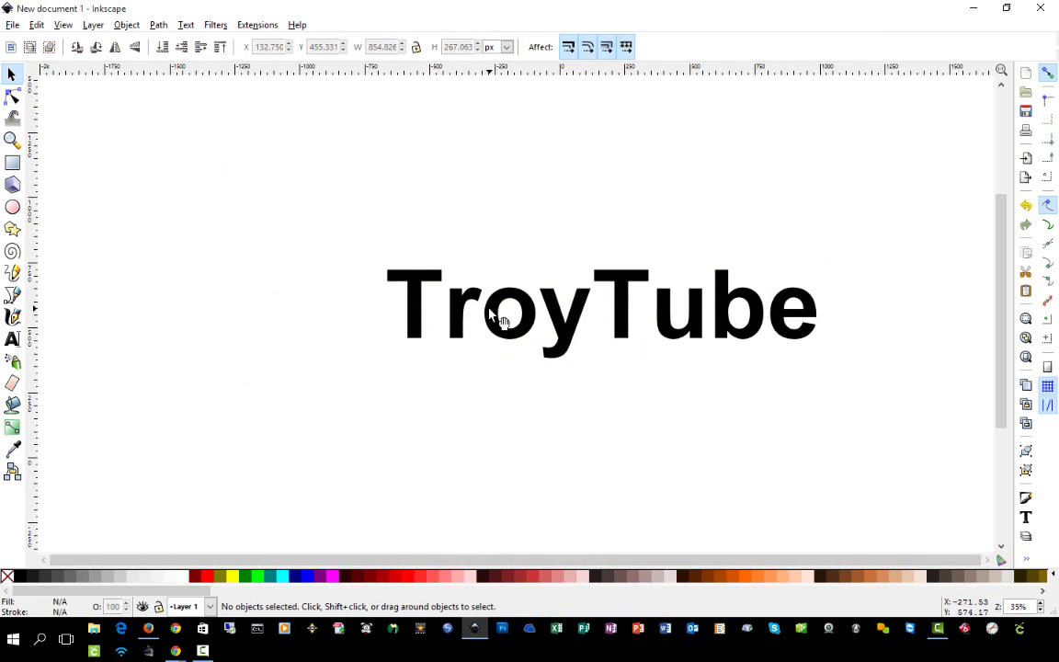
left_click(628, 303)
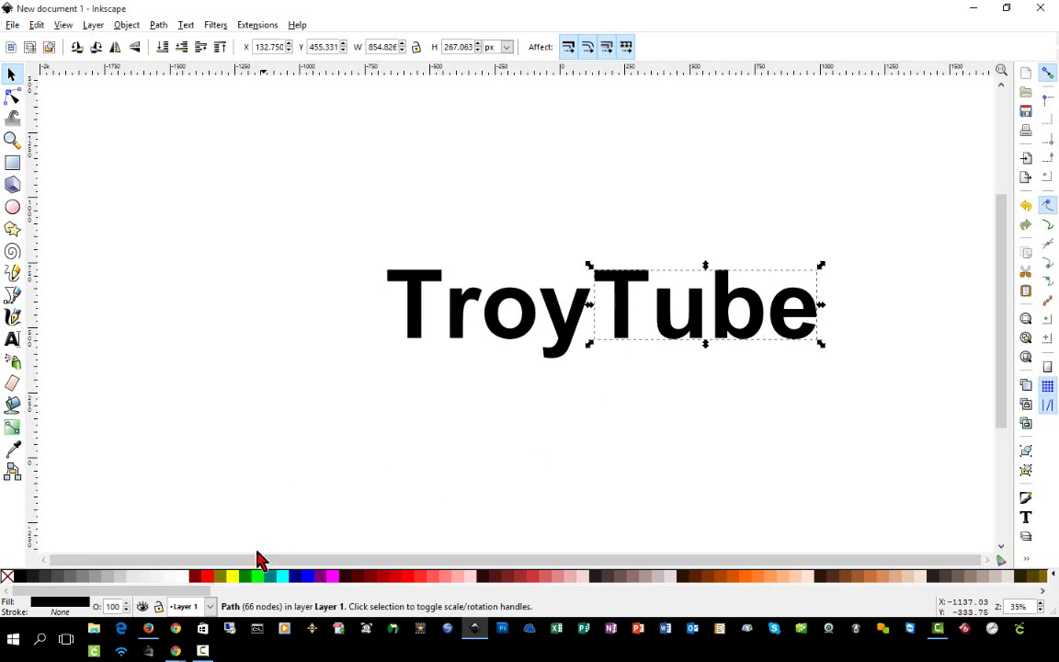
left_click(209, 582)
left_click(738, 451)
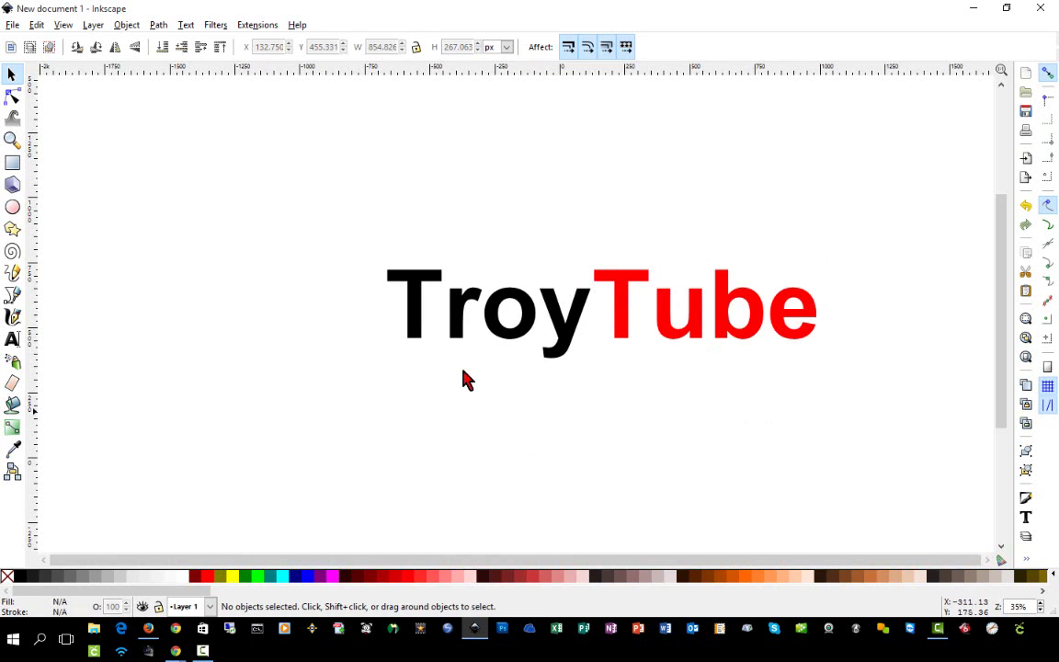
left_click(499, 320)
left_click(712, 318)
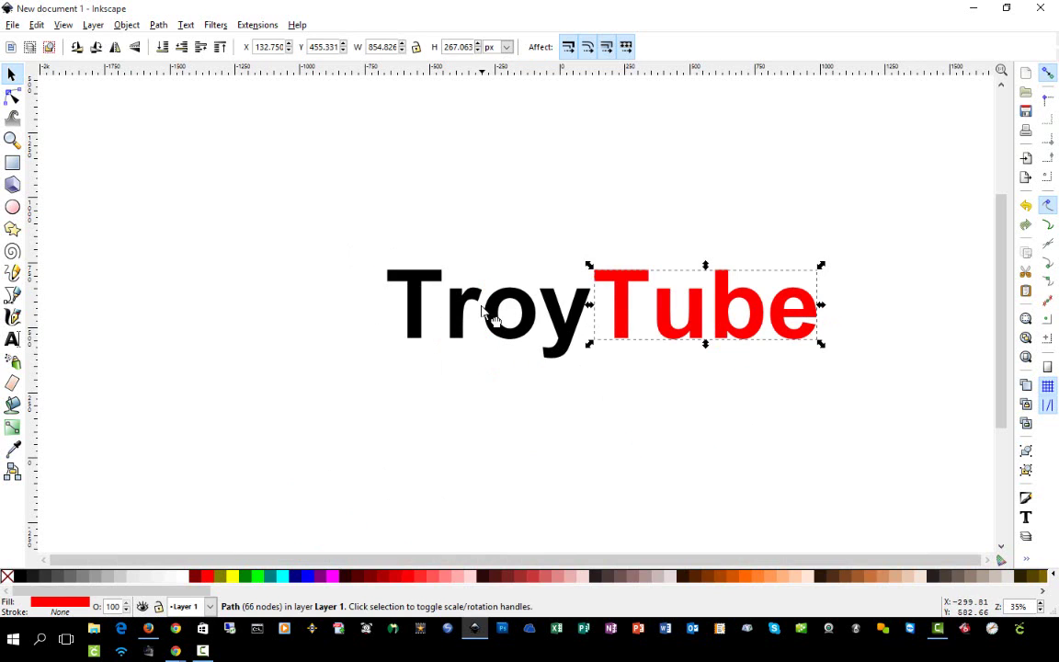
left_click(492, 317)
left_click(683, 319)
left_click(61, 280)
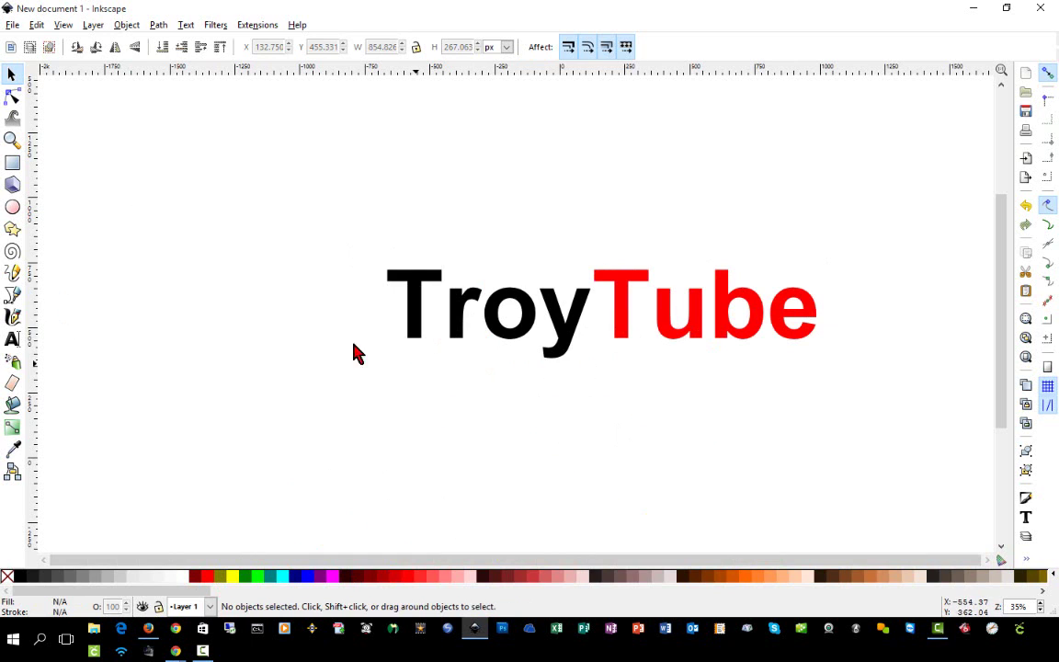
Group the Troy and Tube paths into a single 2-object group.
left_click_drag(281, 208, 885, 486)
left_click(114, 27)
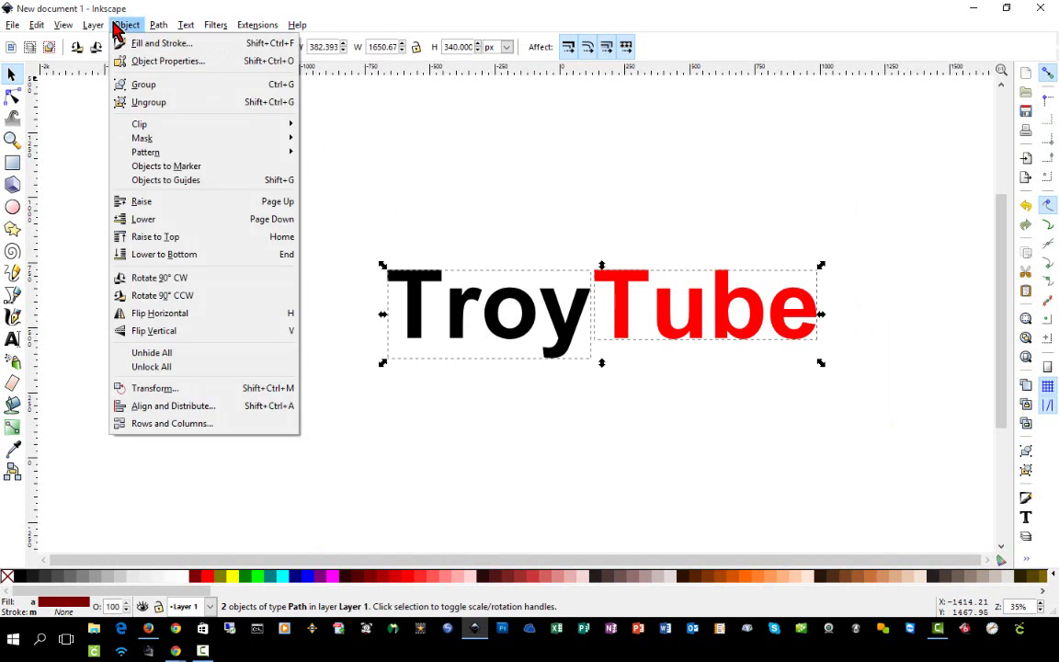
left_click(145, 86)
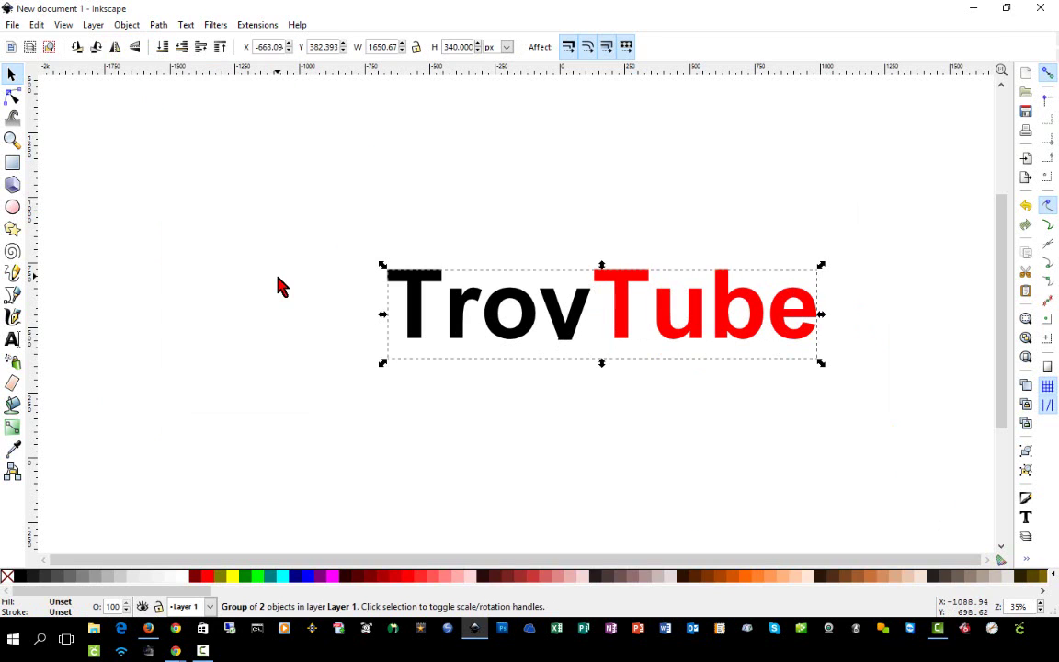
left_click(557, 339)
left_click(572, 333)
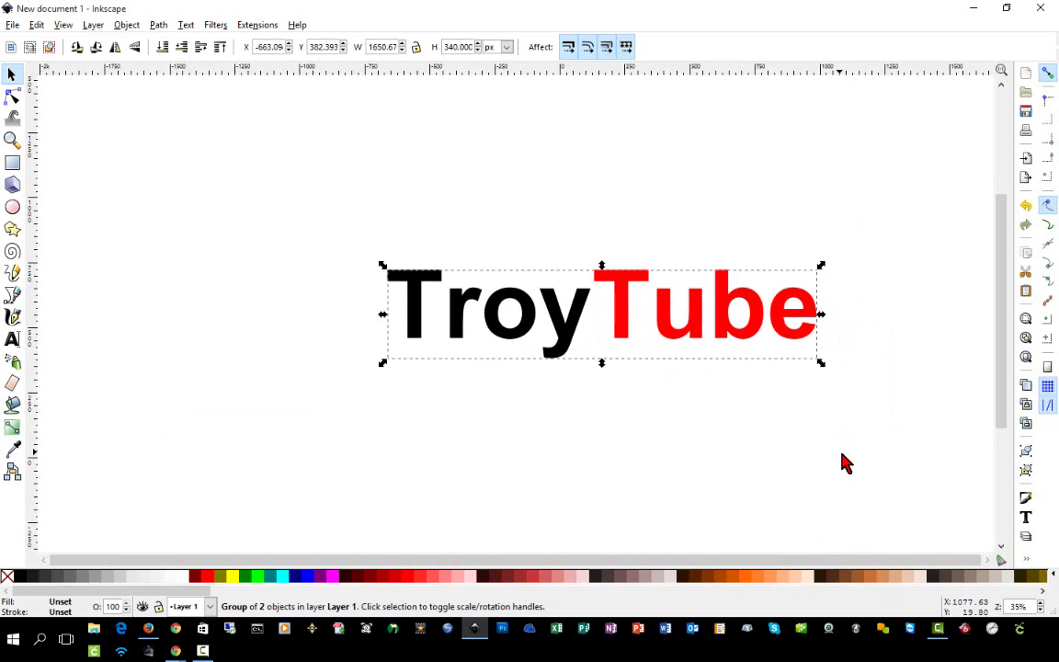
Reselect the TroyTube group and drag it further left on the canvas.
left_click(887, 444)
left_click_drag(883, 436, 222, 224)
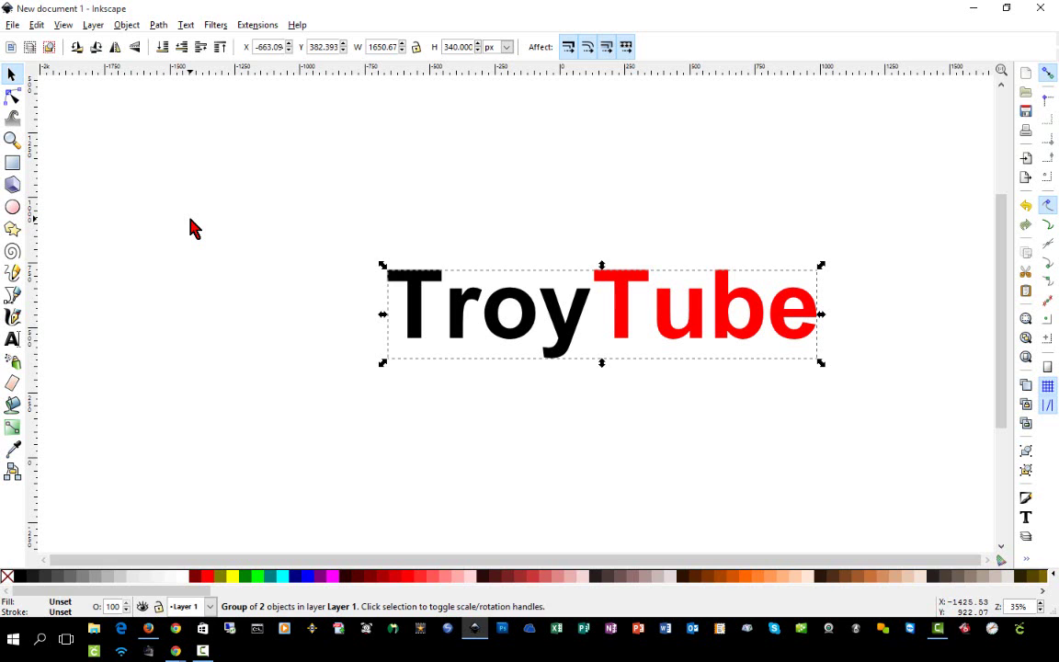
left_click_drag(608, 282, 461, 275)
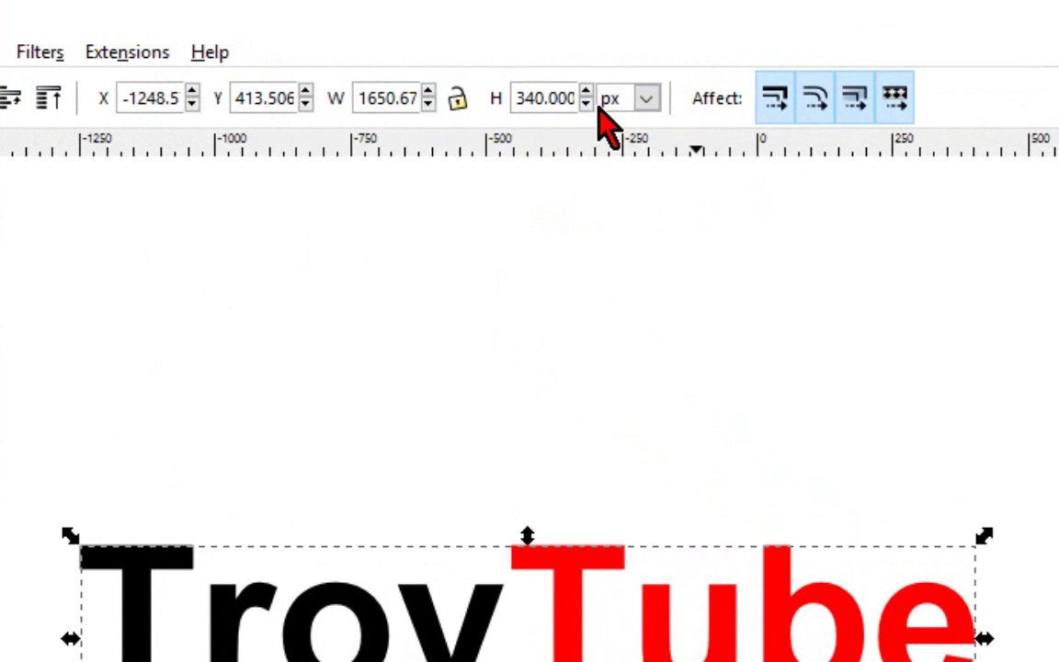
Switch units to inches and set the locked-proportion width to 6 in (1.236 in tall).
left_click(648, 100)
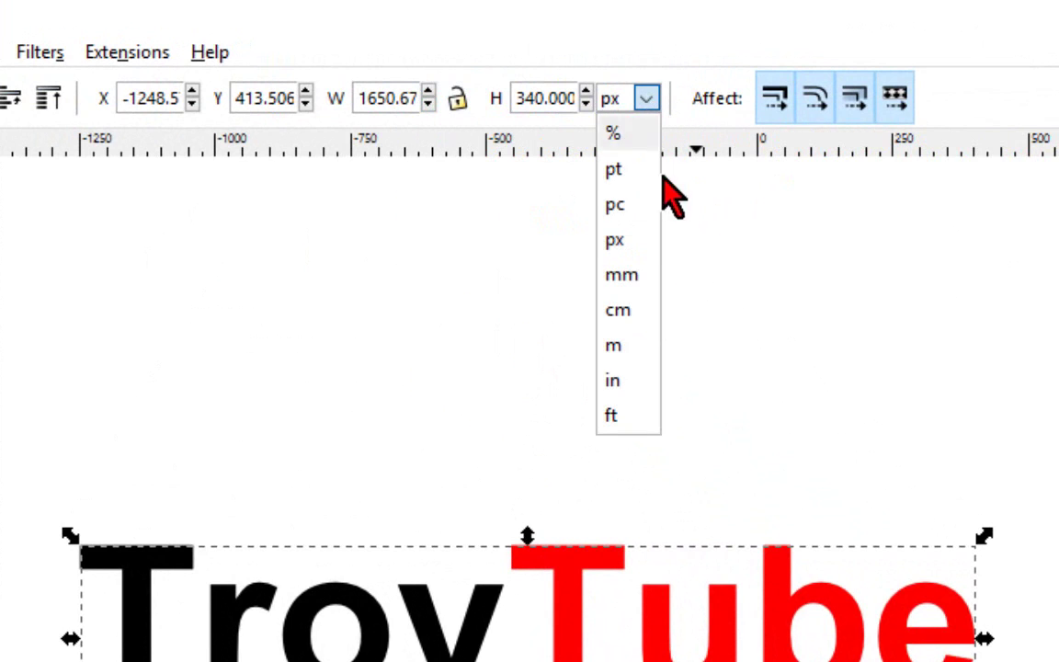
left_click(646, 386)
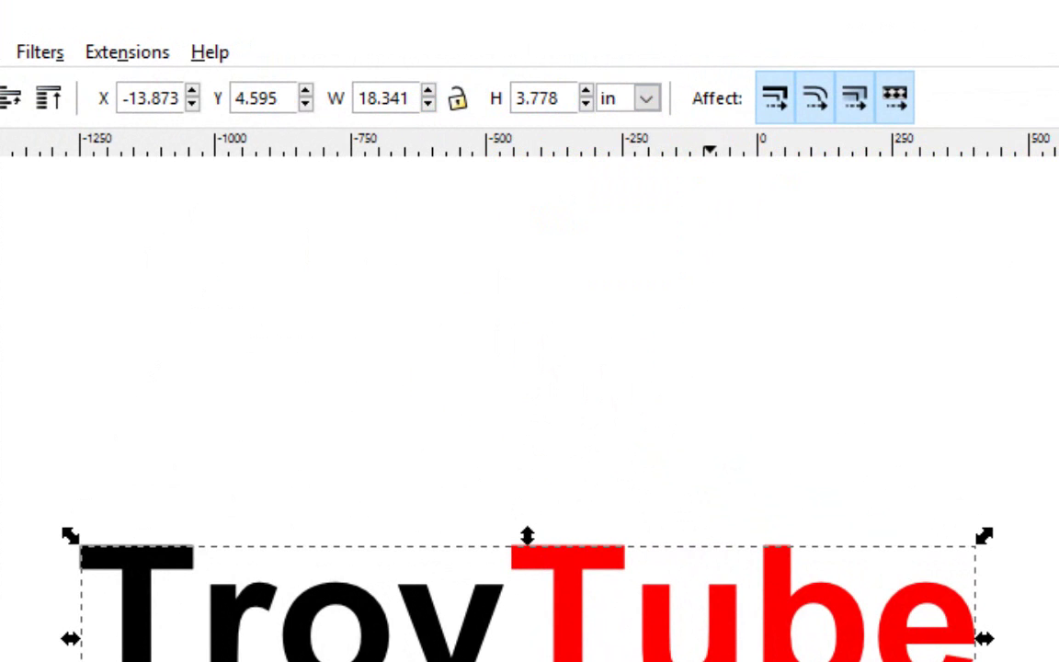
left_click(376, 97)
left_click(547, 103)
double_click(374, 101)
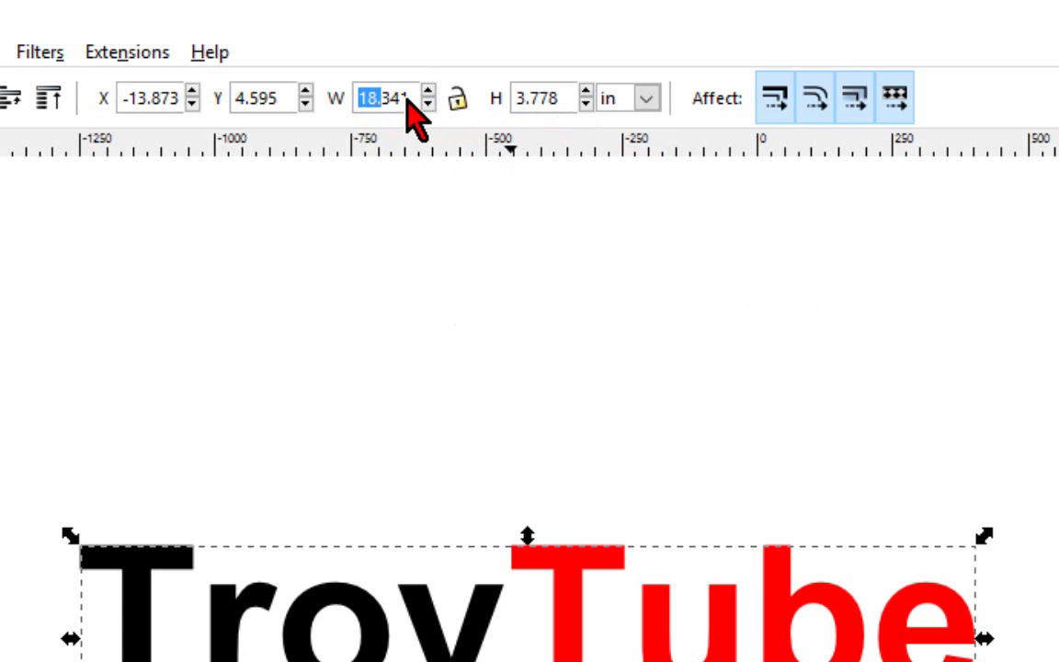
triple_click(402, 97)
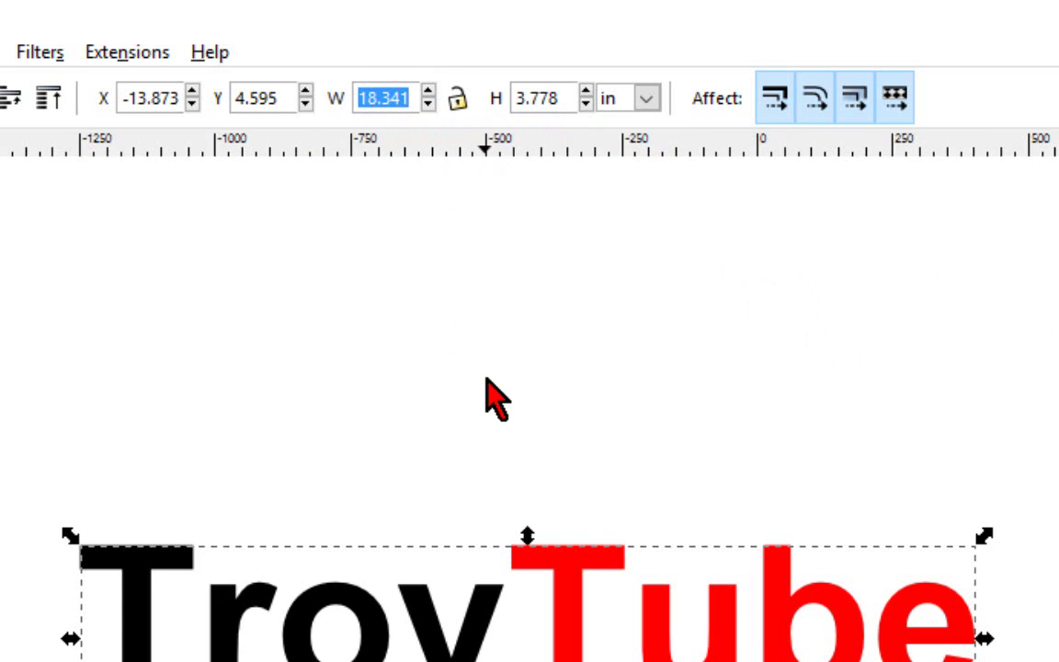
type("6")
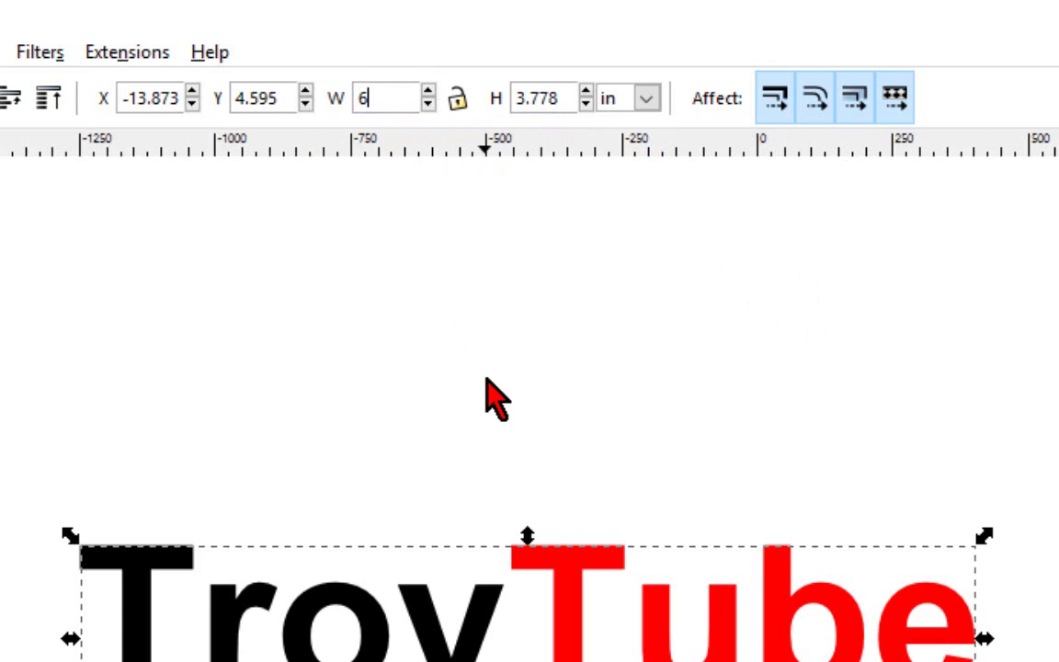
left_click(458, 98)
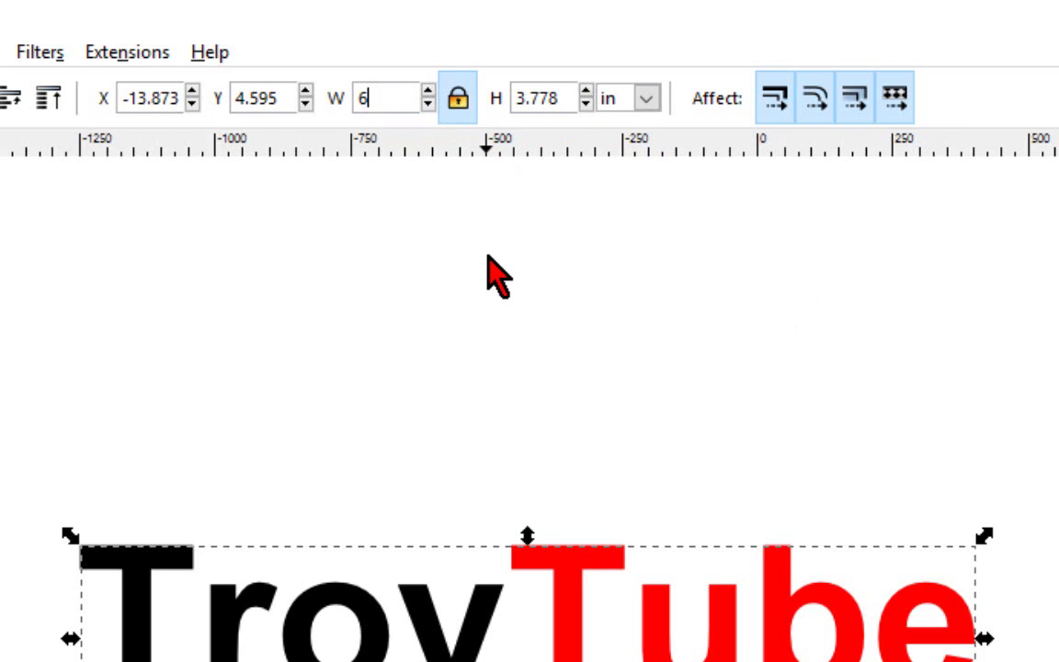
key("Return")
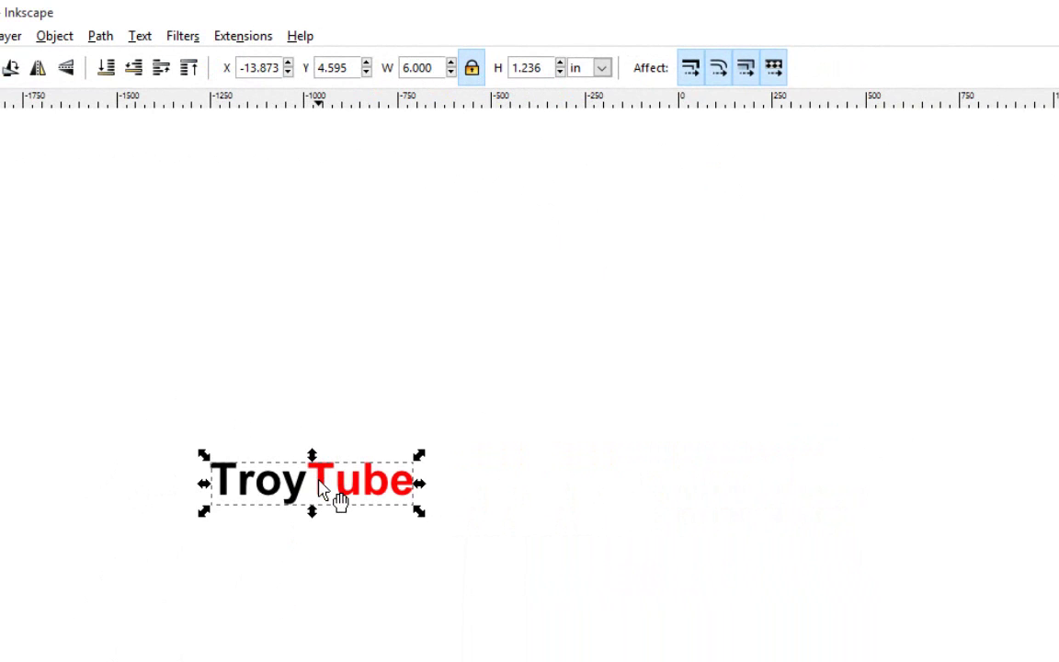
Move the resized logo up and right, then reselect it to verify the 6 in width.
left_click_drag(320, 487, 374, 426)
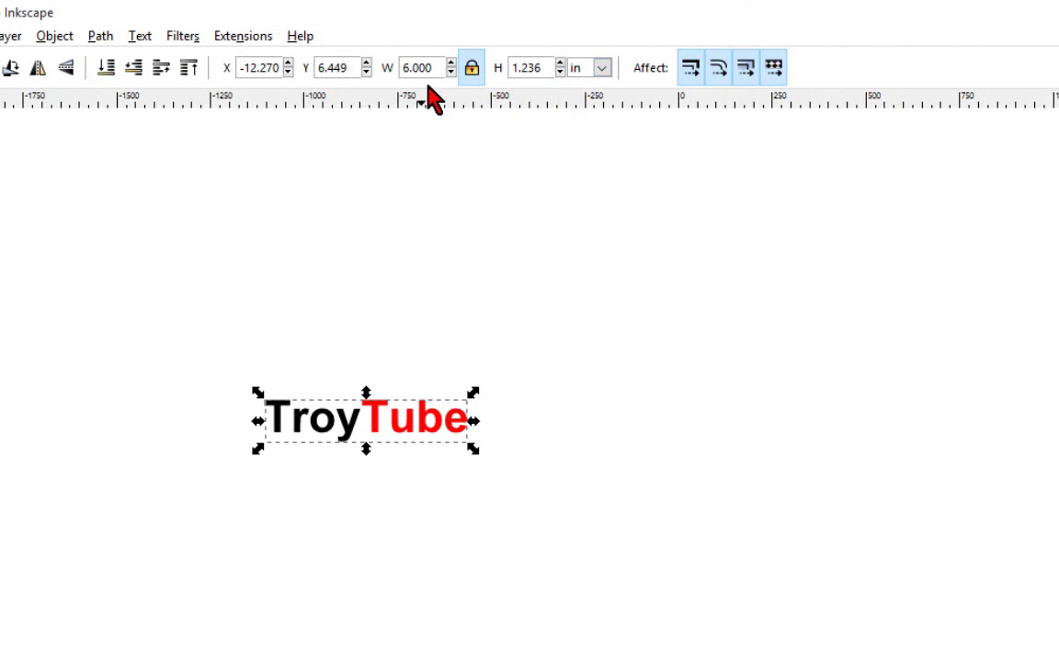
left_click(438, 504)
left_click(433, 439)
left_click(418, 67)
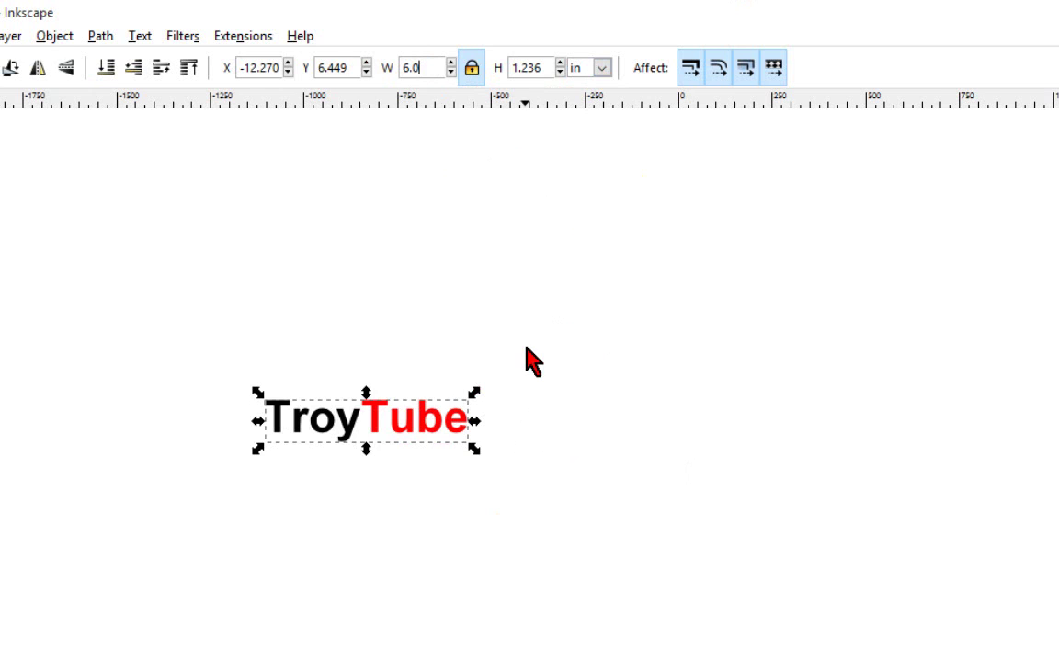
left_click(654, 622)
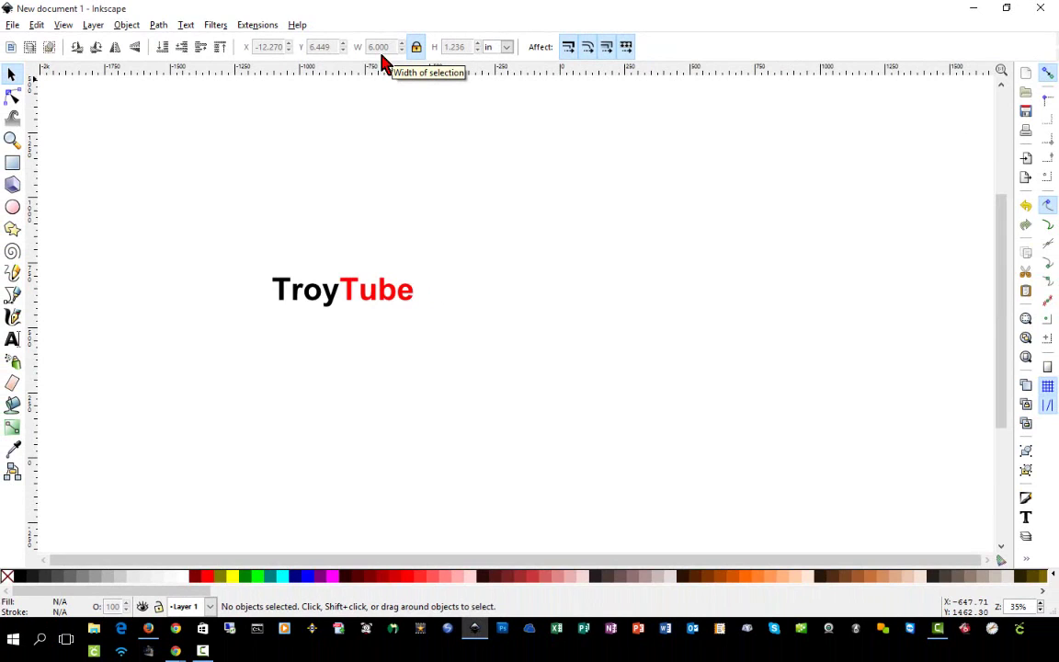
Select the TroyTube group, preview it in Outline display mode, then return to Normal display.
left_click(347, 305)
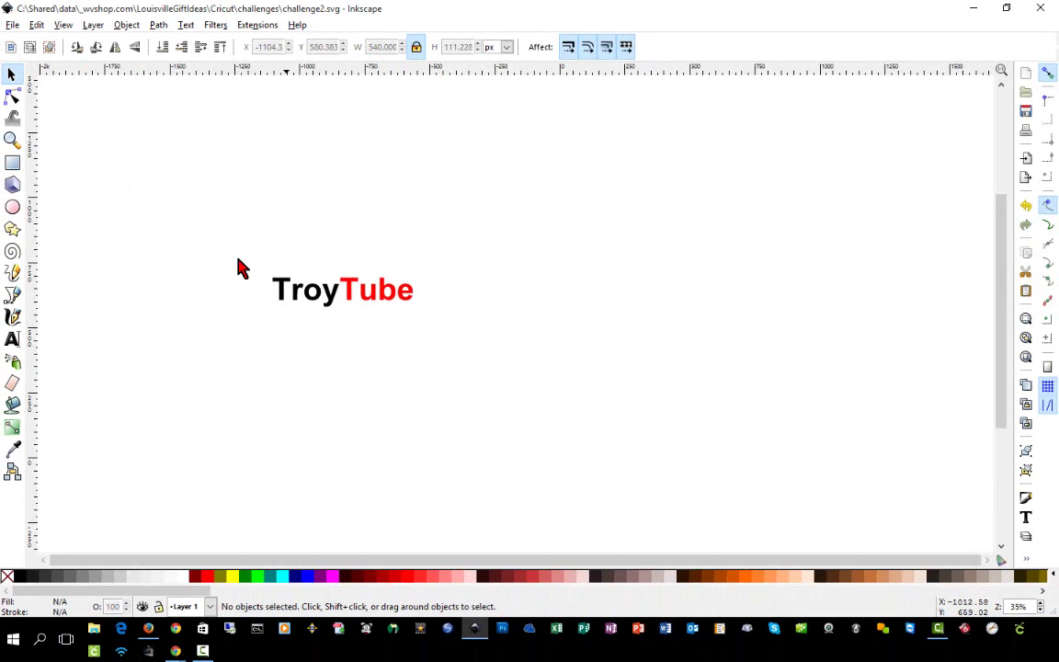
left_click(62, 25)
mouse_move(112, 55)
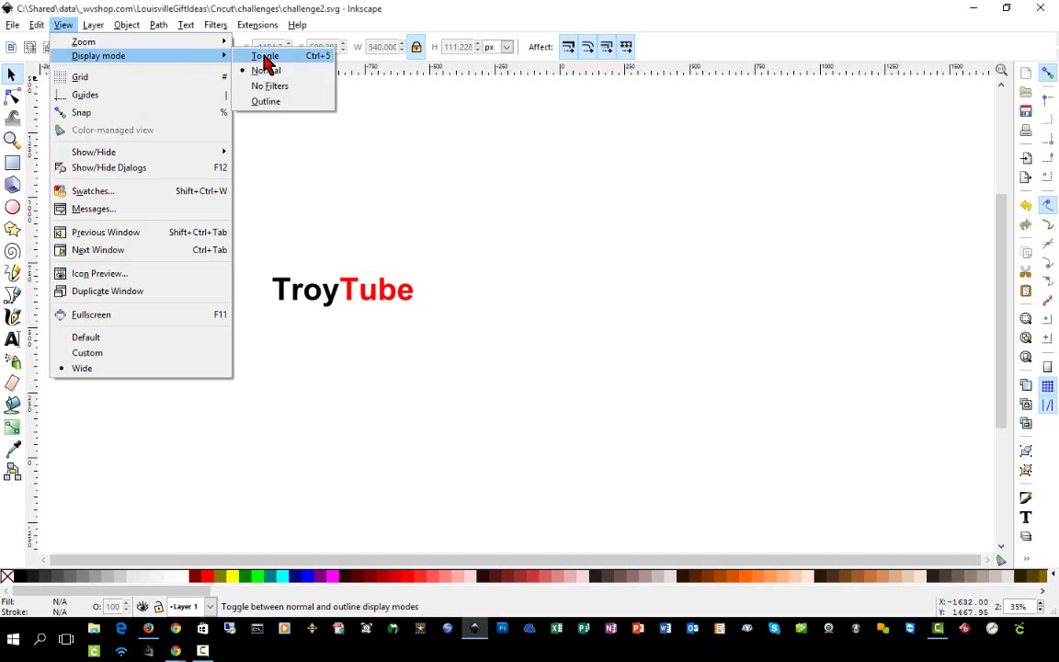
left_click(275, 103)
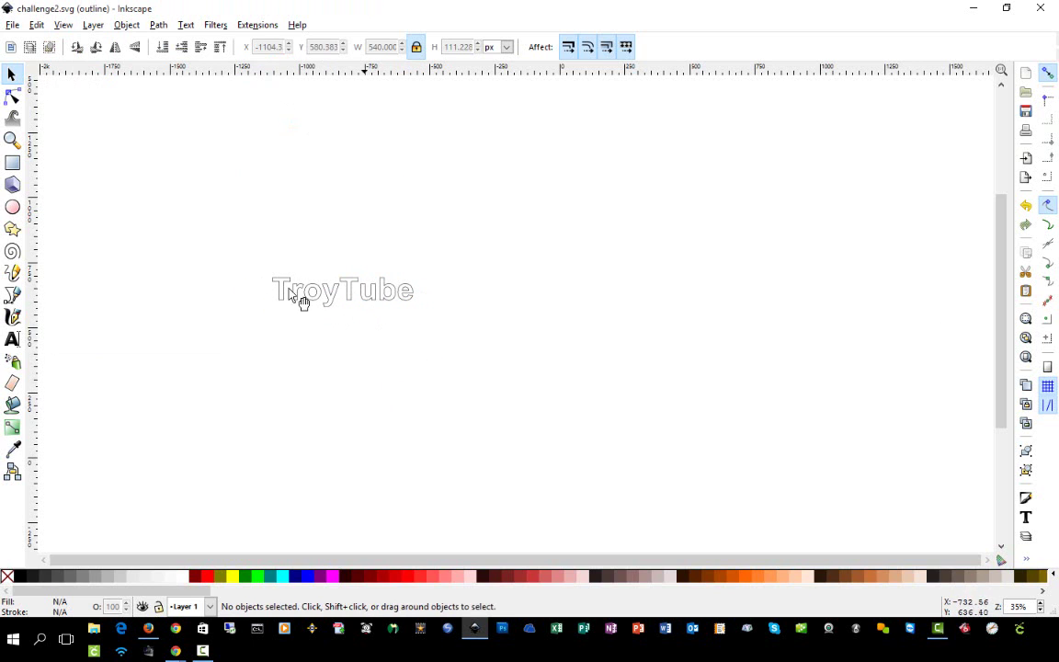
left_click(38, 24)
mouse_move(63, 25)
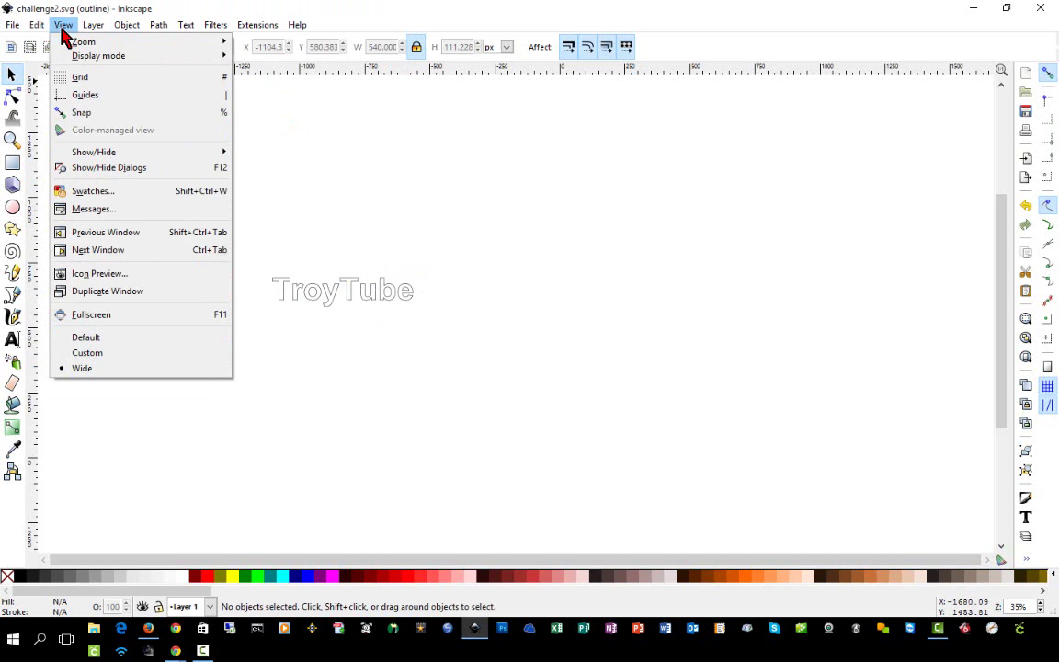
mouse_move(96, 57)
left_click(276, 70)
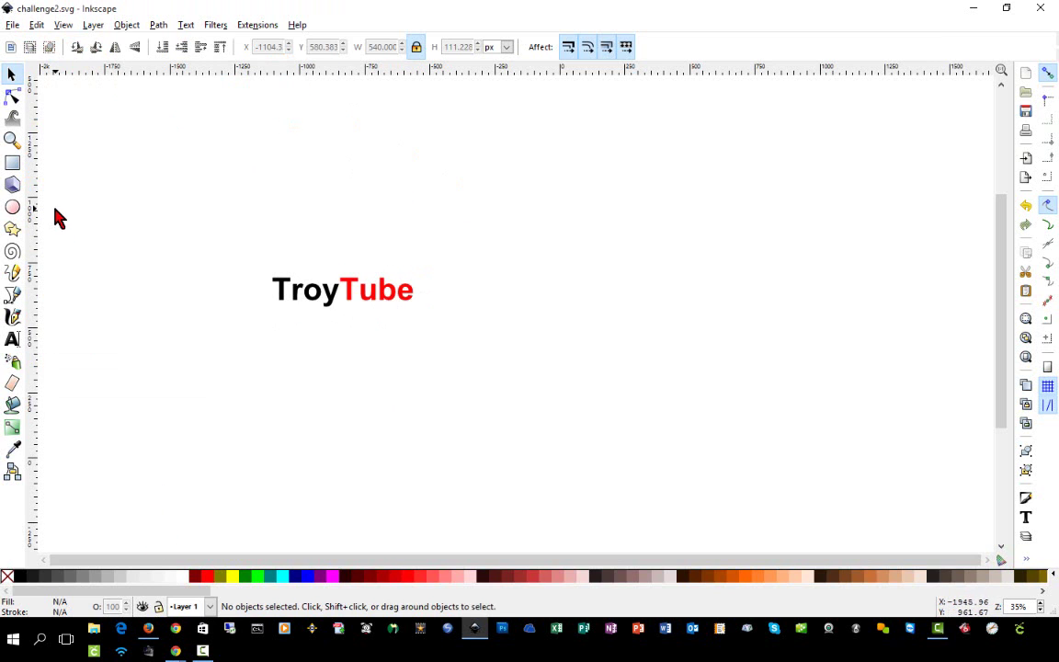
Save the drawing as challenge2.svg in Plain SVG (*.svg) format.
left_click(13, 25)
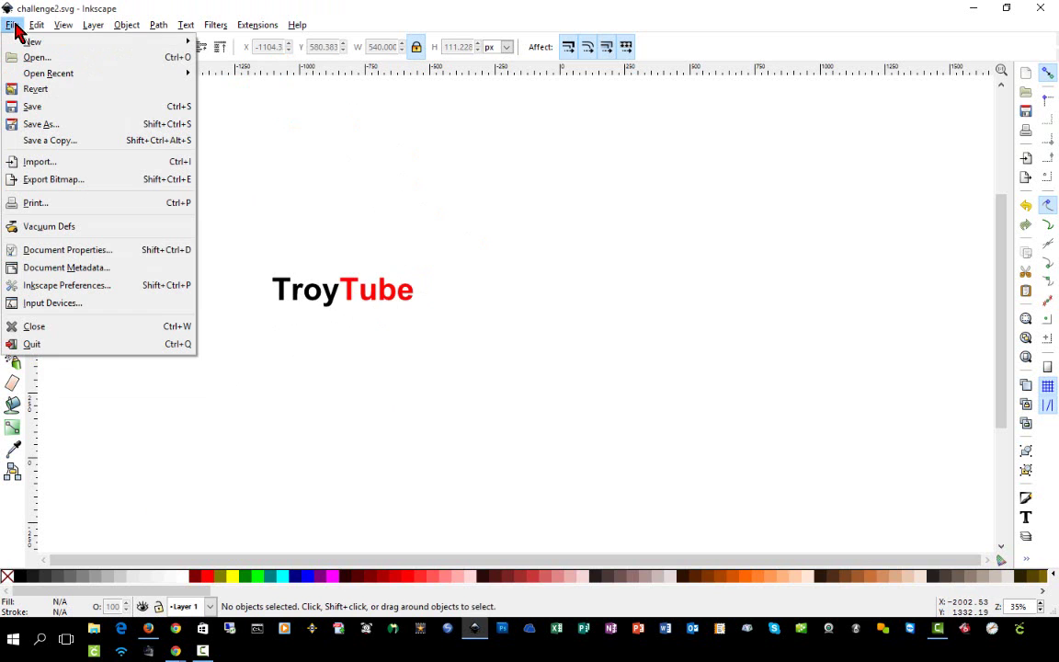
left_click(70, 123)
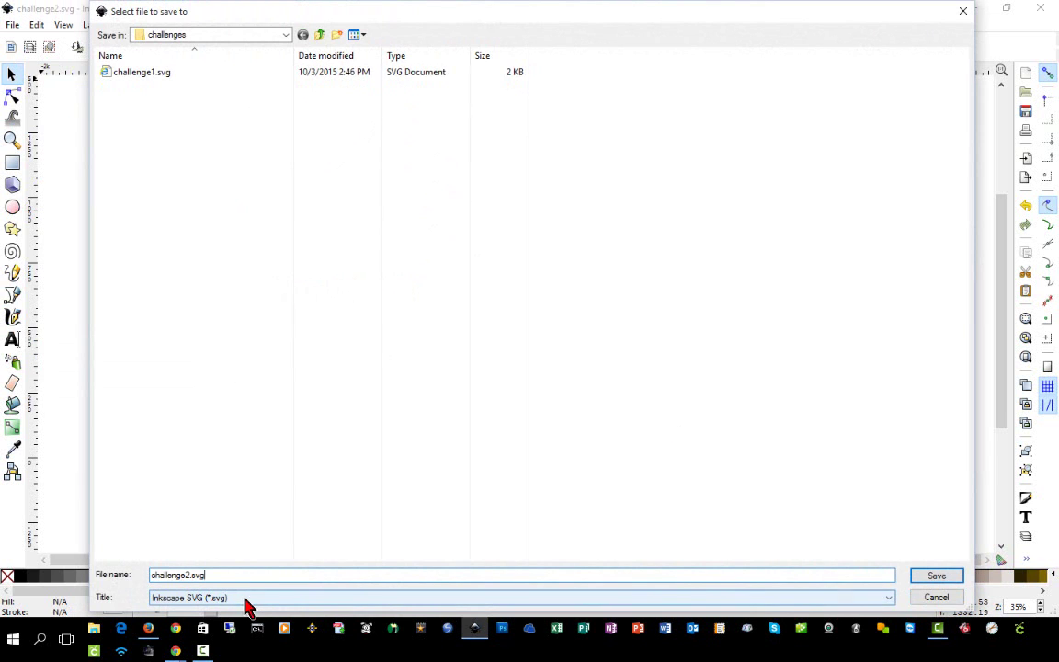
left_click(244, 600)
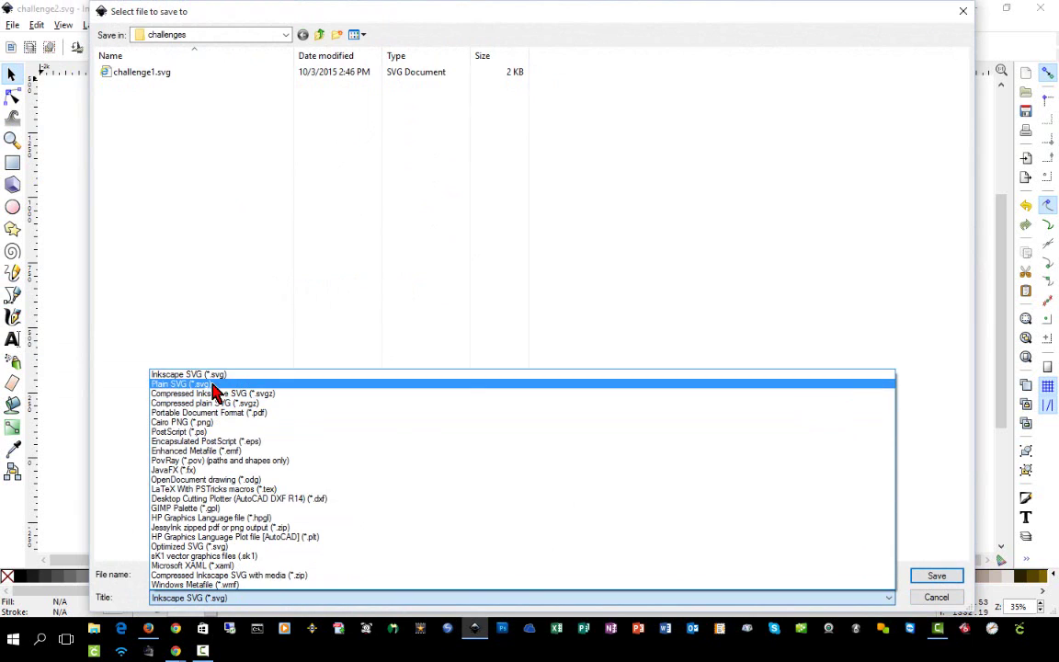
left_click(213, 384)
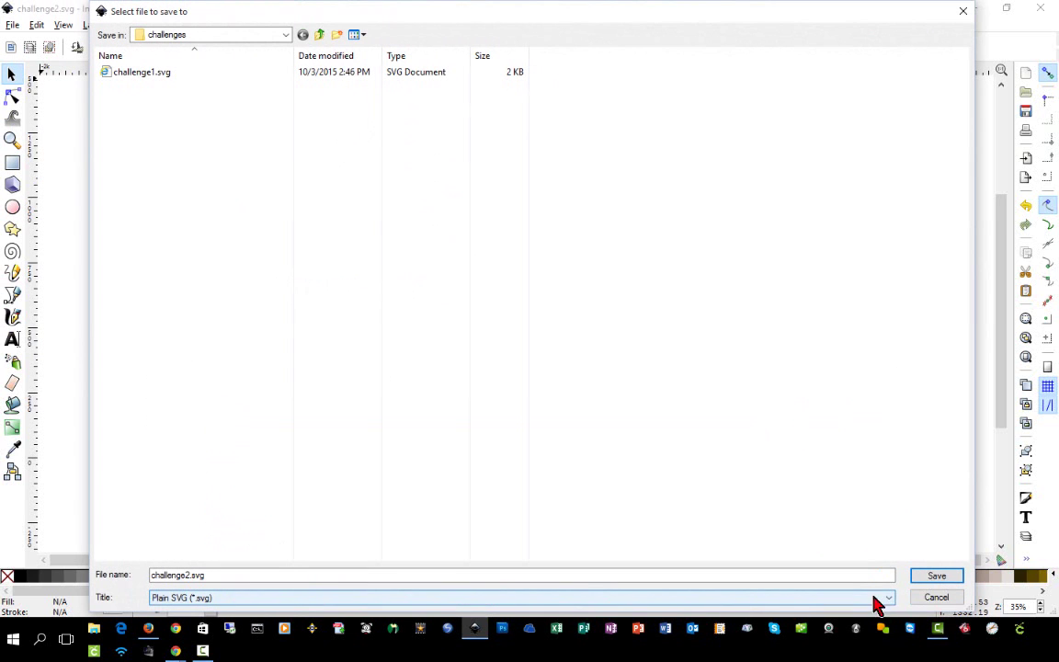
left_click(937, 579)
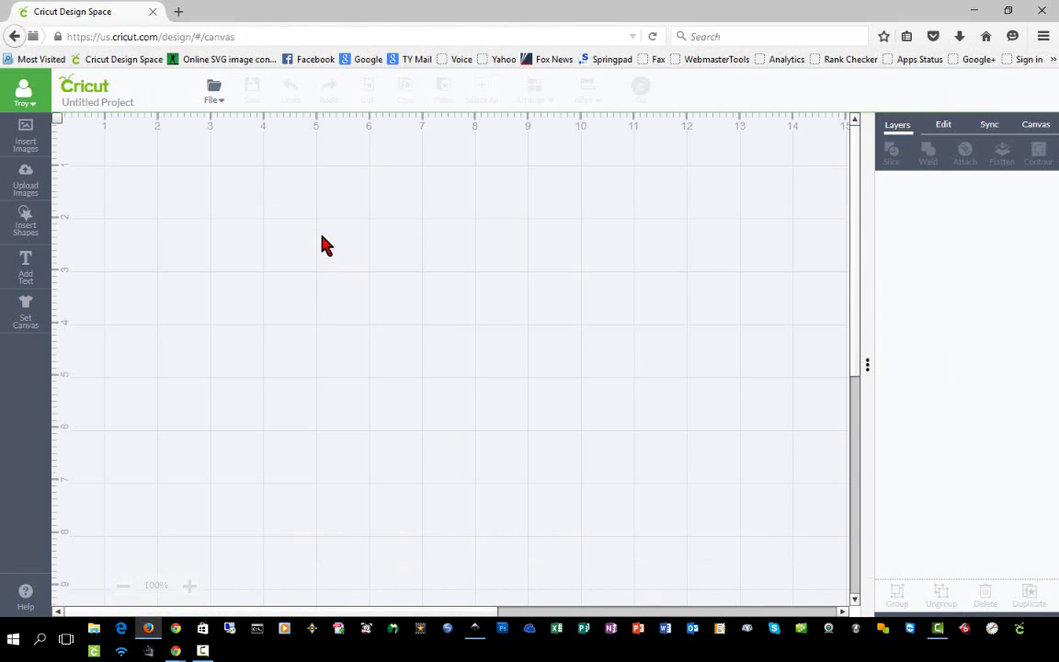
Upload challenge2.svg from the challenges folder into Cricut Design Space and save it.
left_click(34, 178)
left_click(322, 353)
left_click(250, 191)
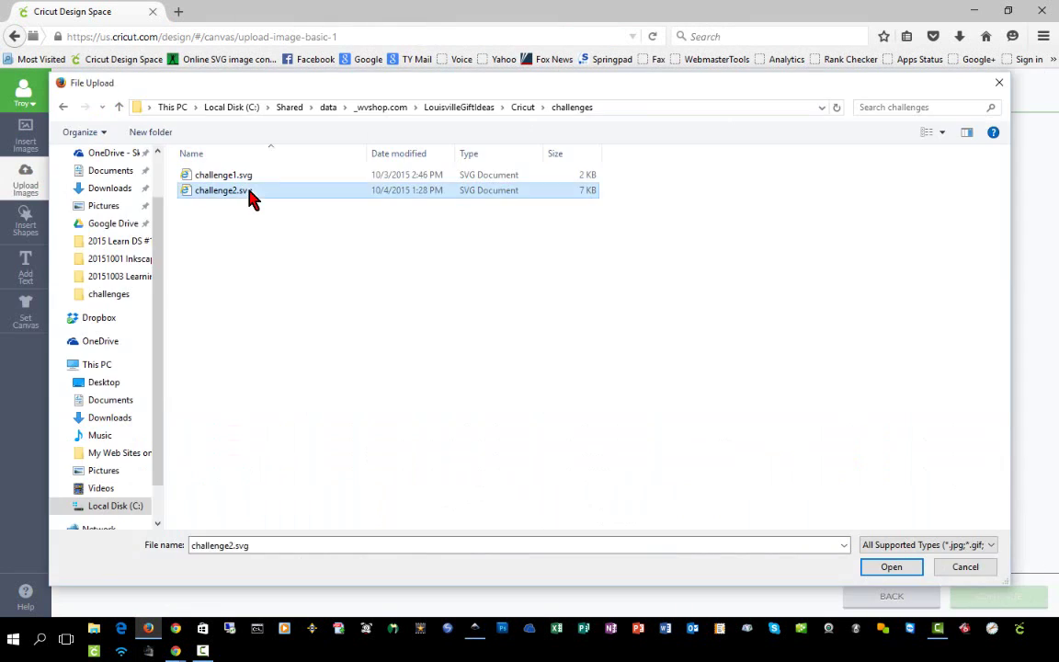
left_click(888, 568)
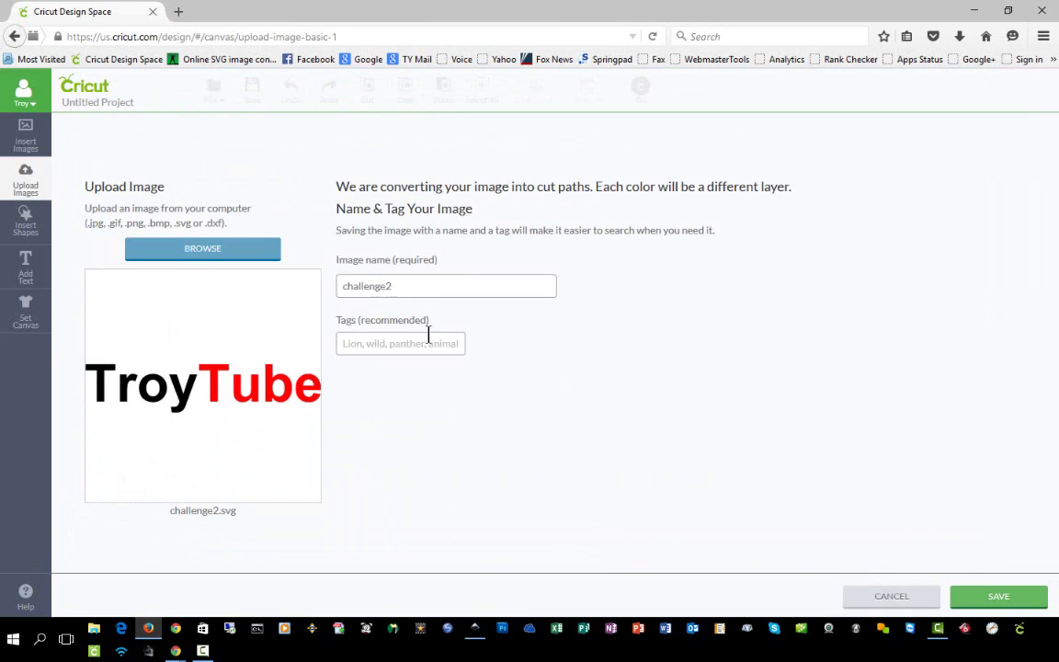
left_click(961, 594)
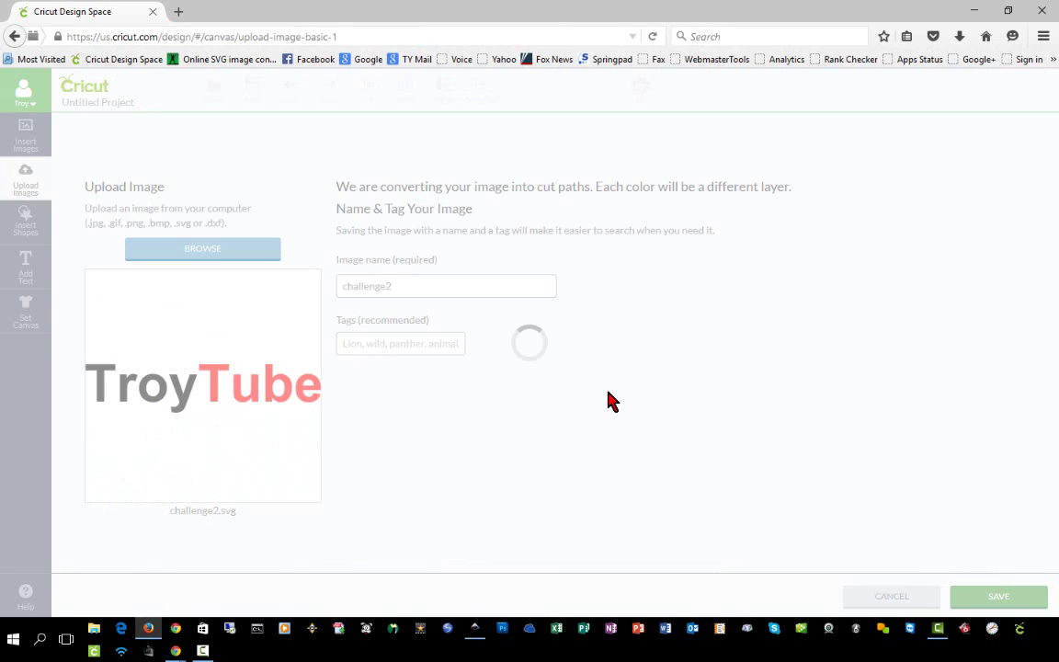
Insert the uploaded TroyTube image onto the canvas and move it to the left edge.
left_click(122, 421)
left_click(975, 598)
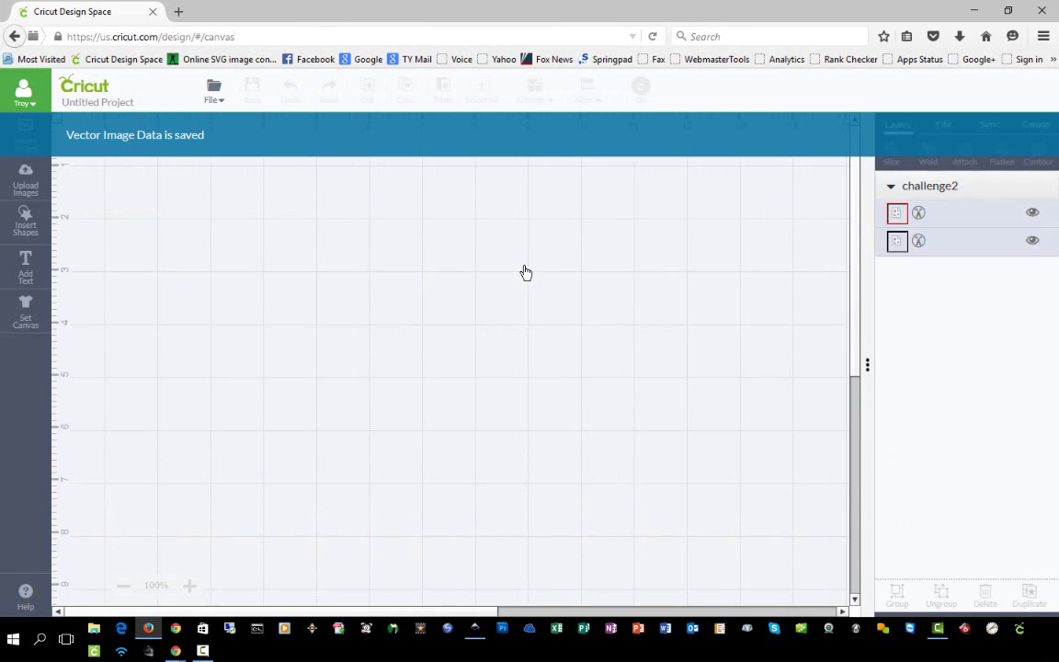
left_click_drag(432, 244, 241, 181)
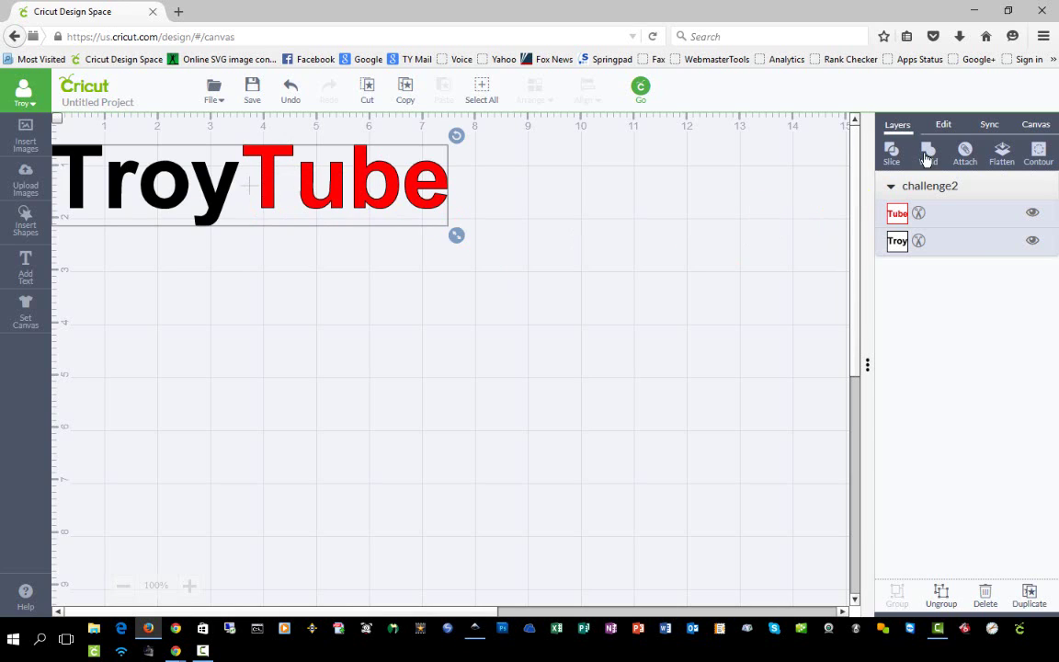
Change the logo's width from 7.49 to 6 in.
left_click(943, 125)
left_click(931, 188)
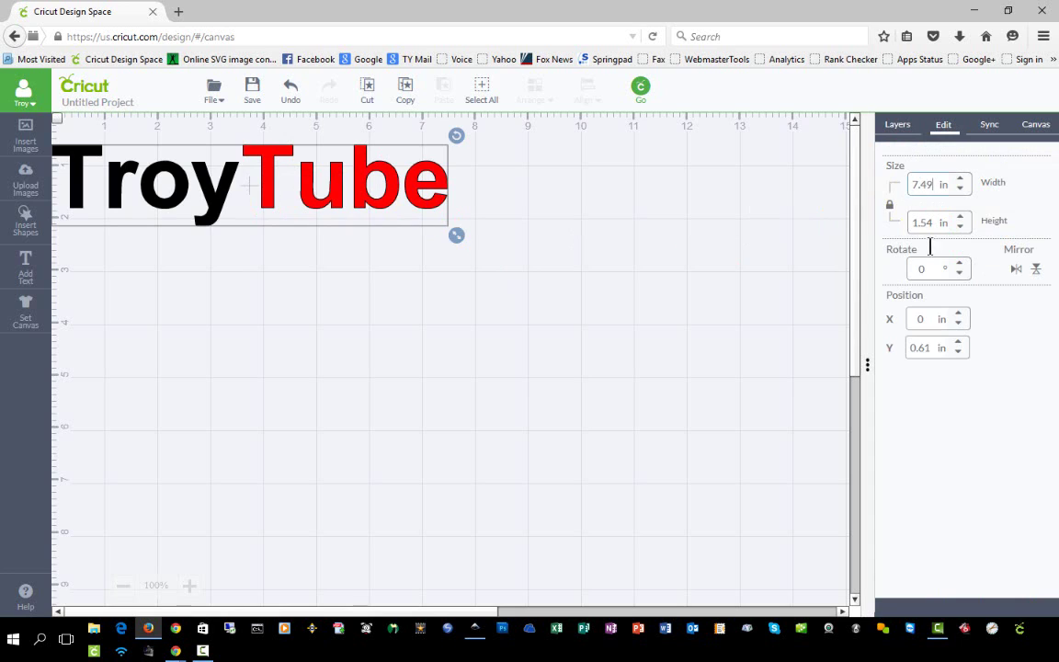
key("ctrl+a")
key("BackSpace")
type("6")
key("Return")
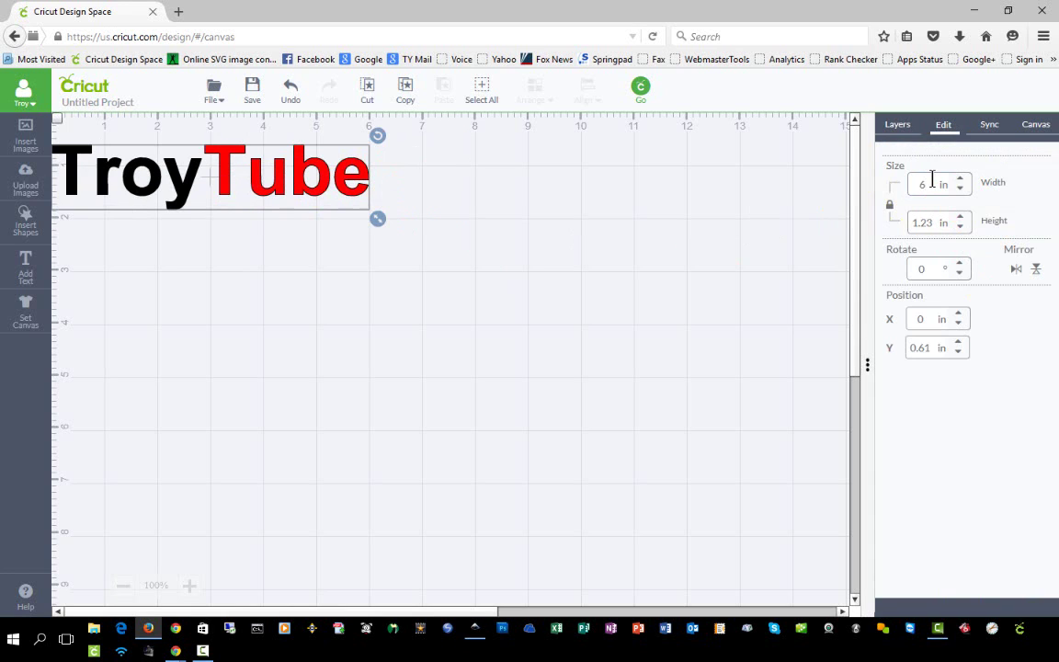
Reposition the logo and ungroup it so Troy and Tube move independently.
left_click(324, 201)
left_click(323, 201)
left_click(898, 124)
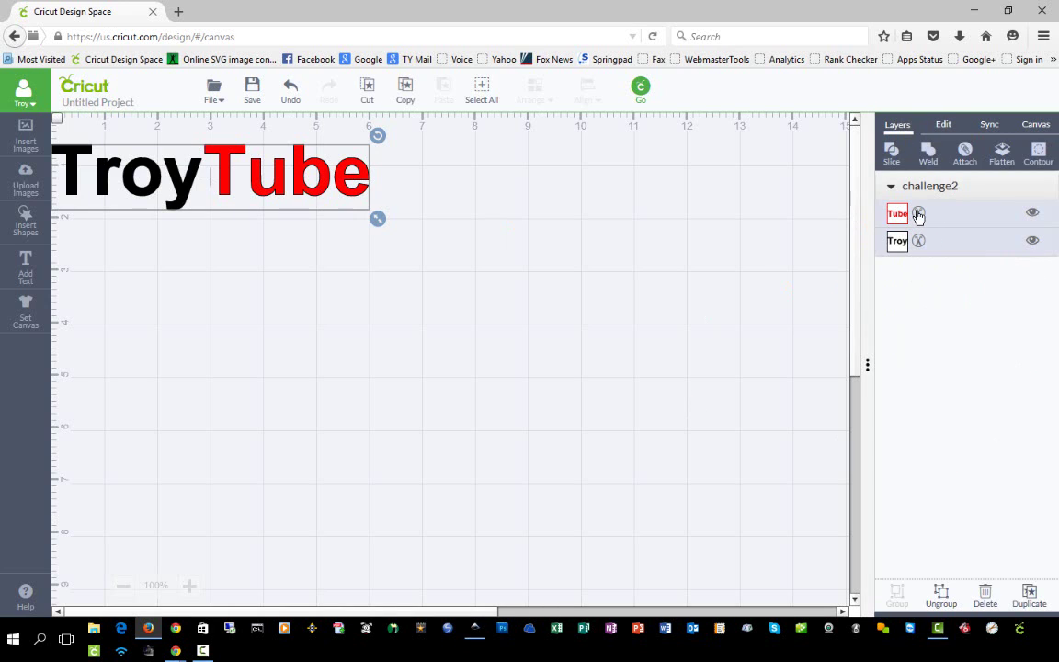
left_click_drag(234, 209, 397, 265)
right_click(361, 226)
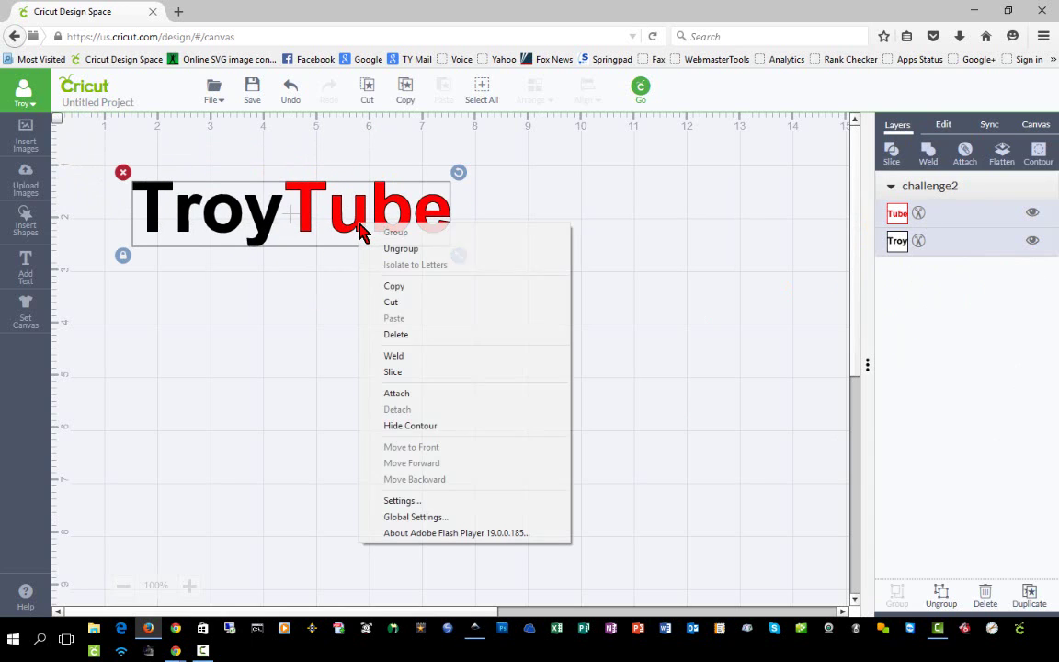
left_click(416, 248)
left_click_drag(428, 236, 404, 229)
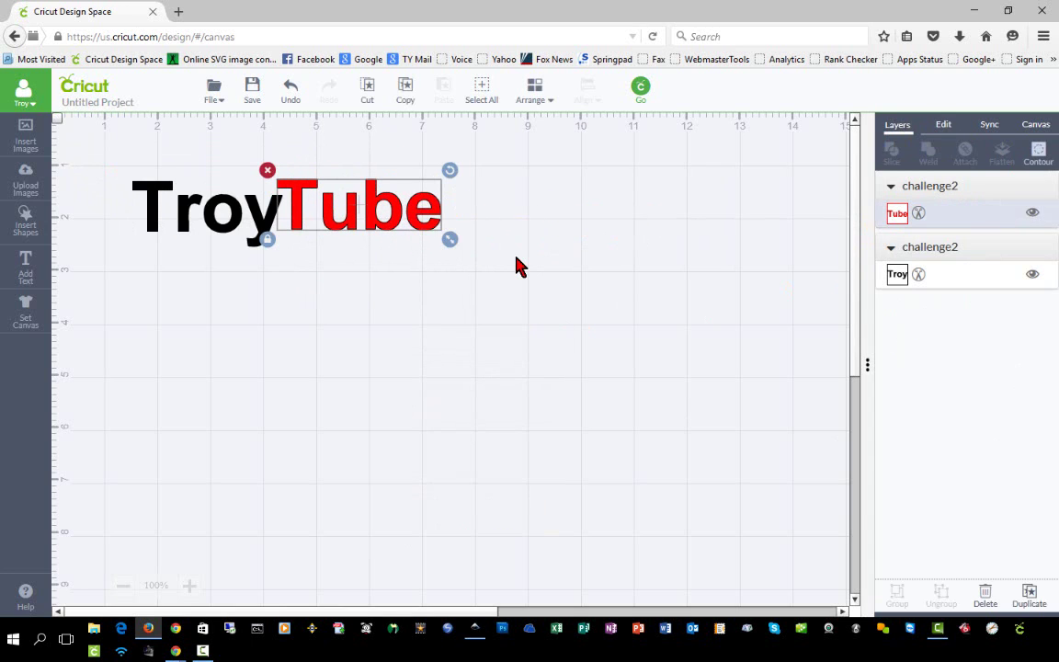
left_click(643, 90)
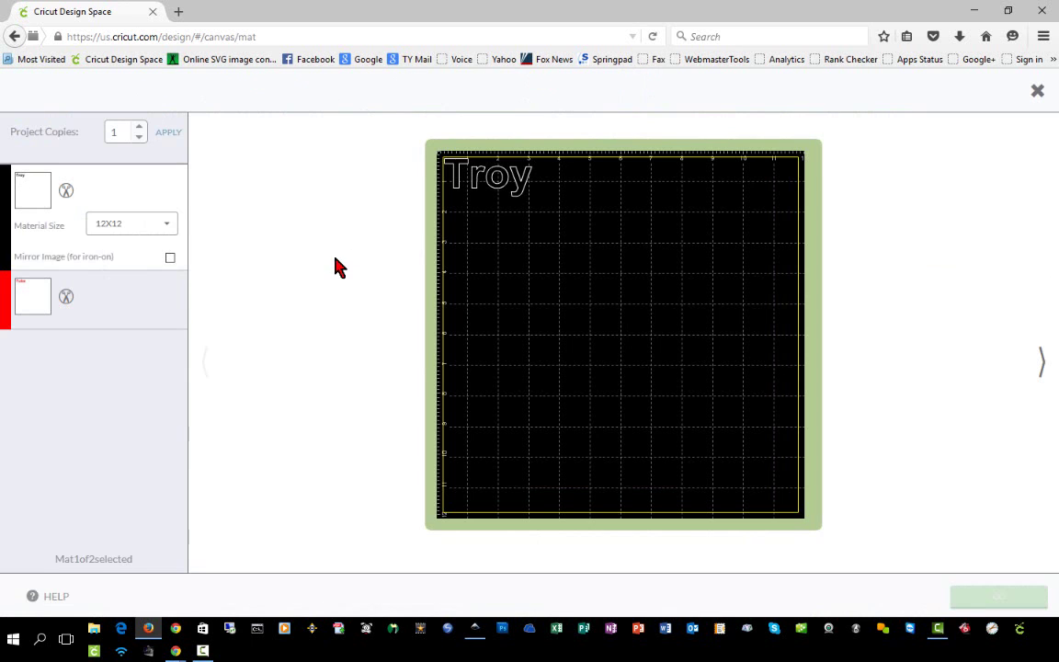
left_click(137, 307)
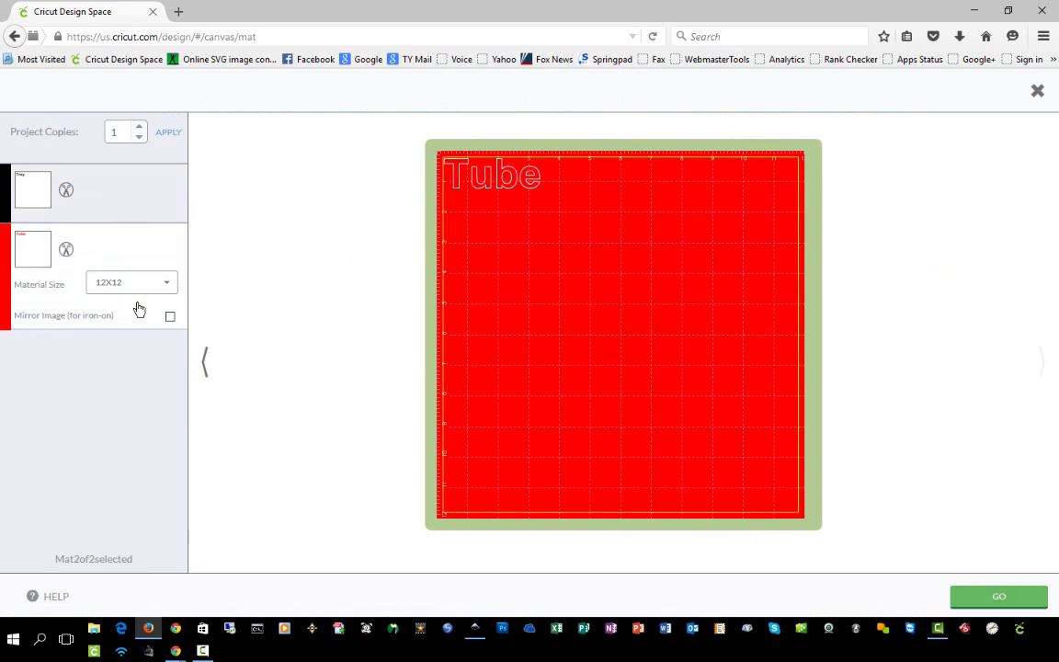
left_click(170, 221)
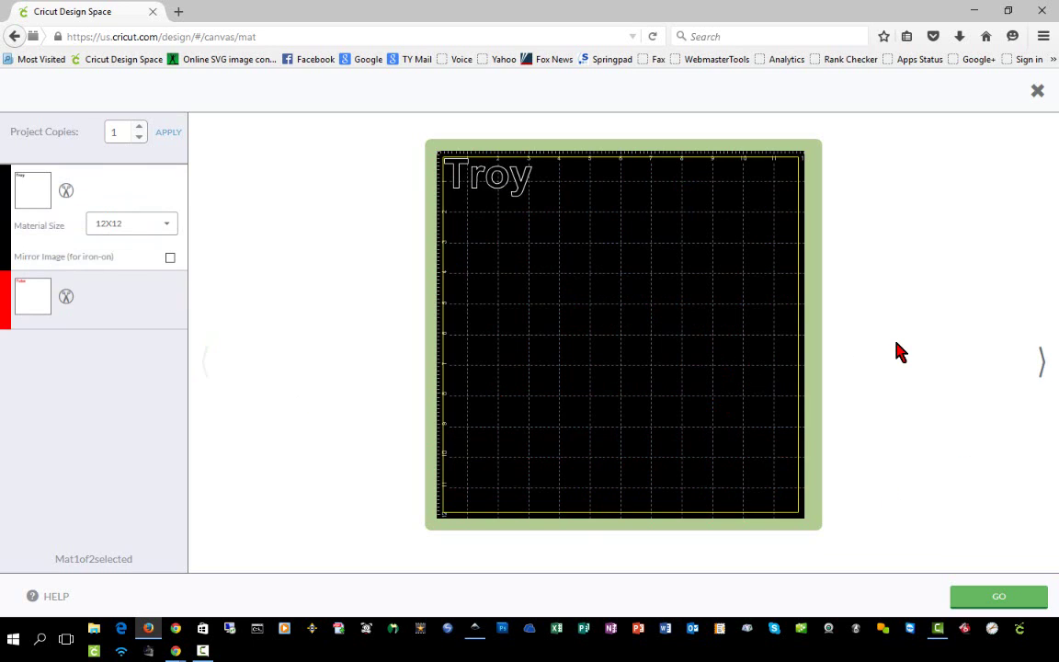
left_click(1037, 90)
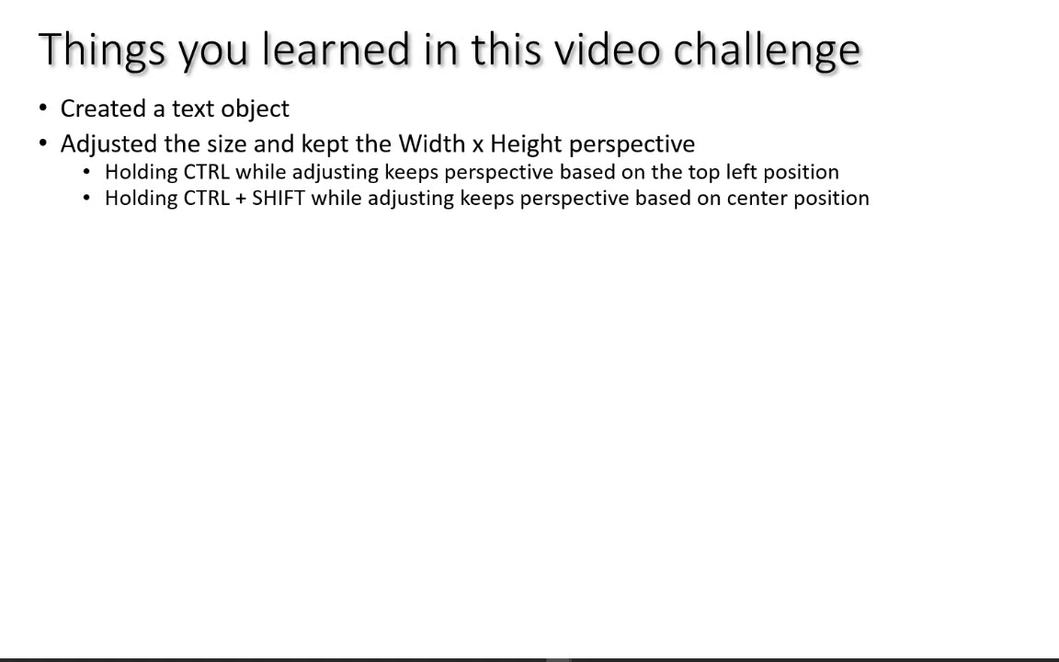
Reveal the summary bullets: font, path conversion, ungroup, Union, colour change, and 6” width.
key("Right")
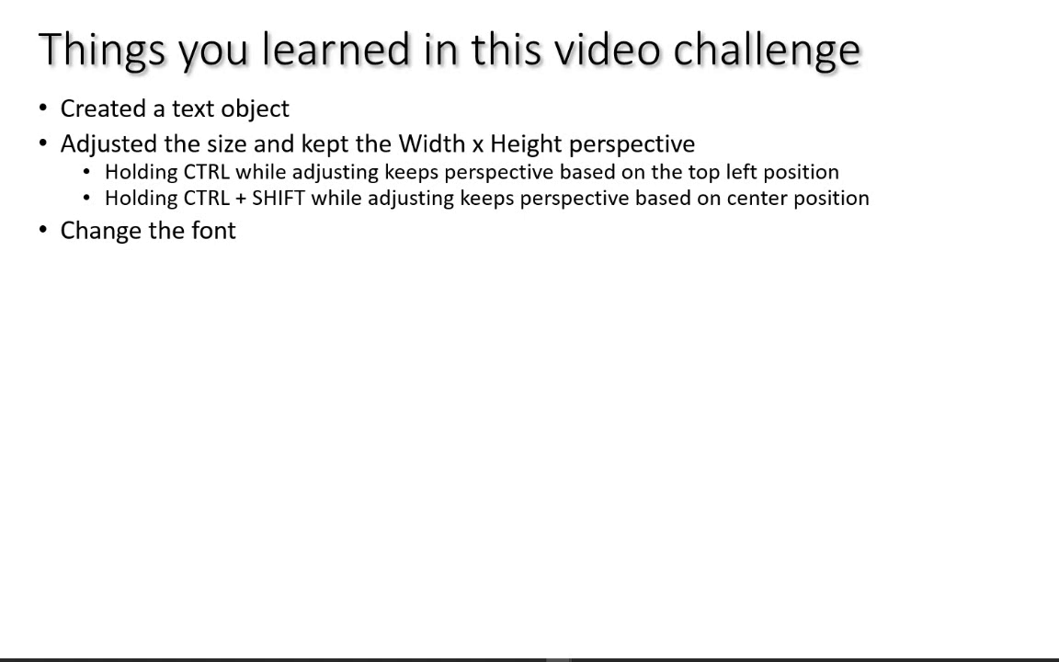
key("Right")
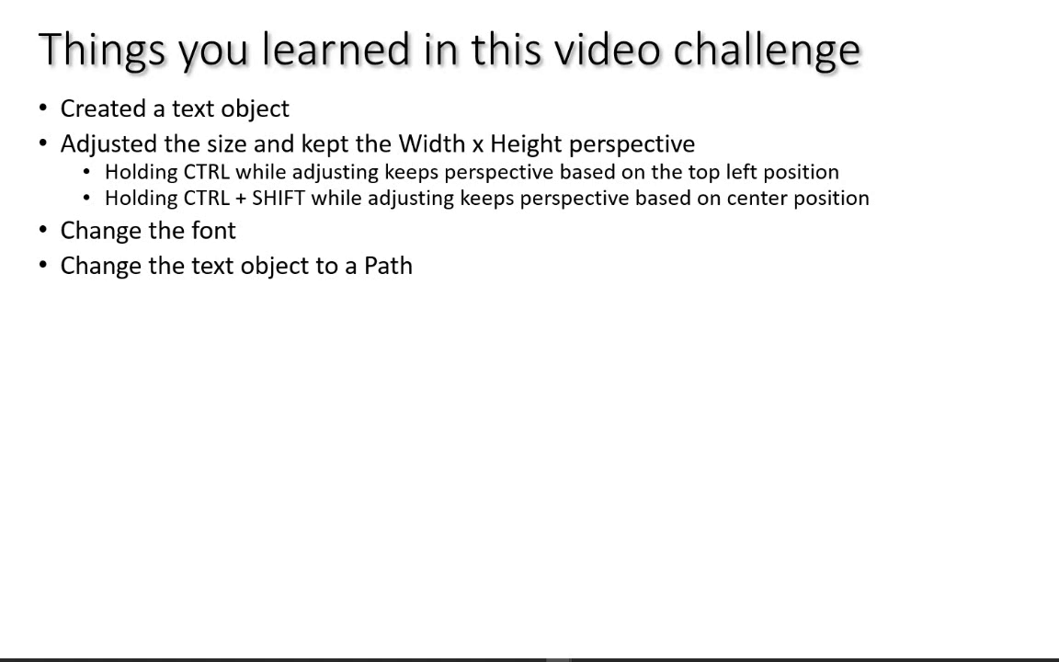
key("Right")
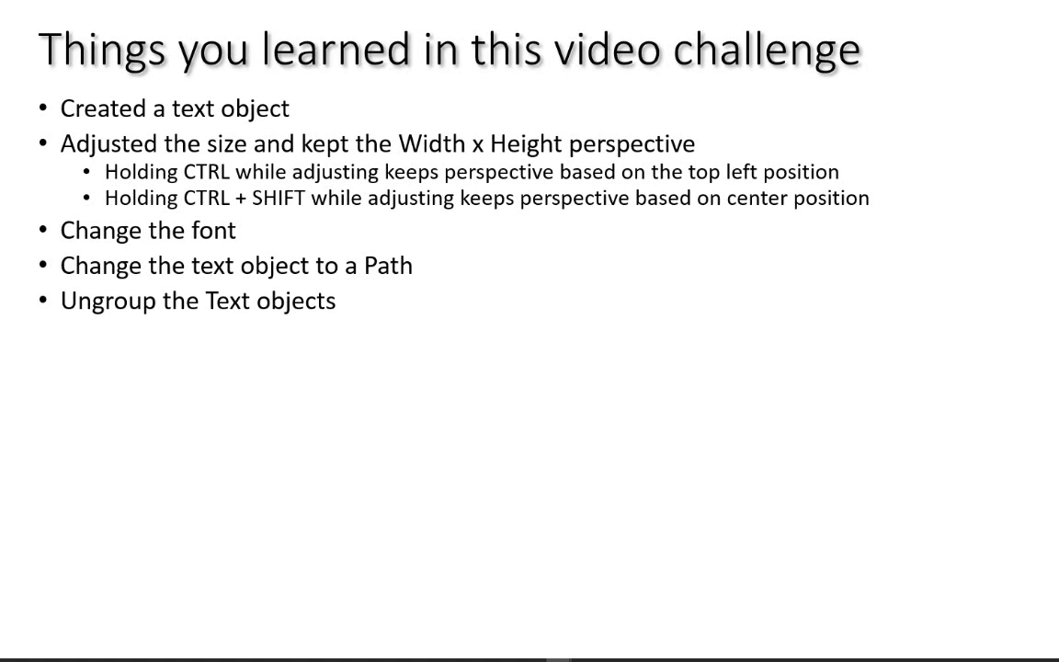
key("Right")
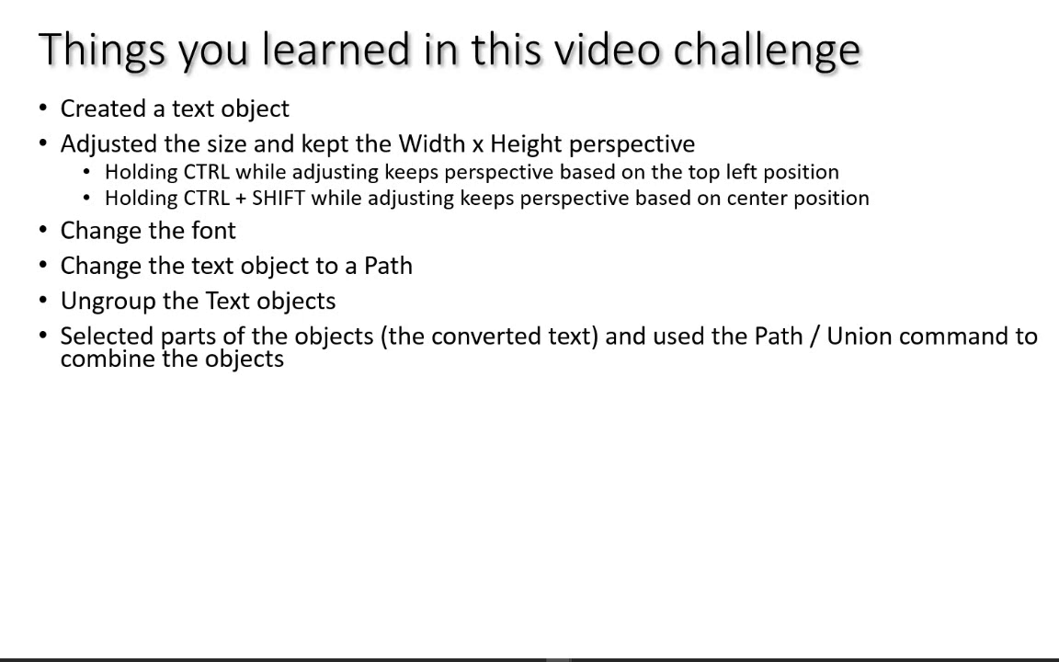
key("Right")
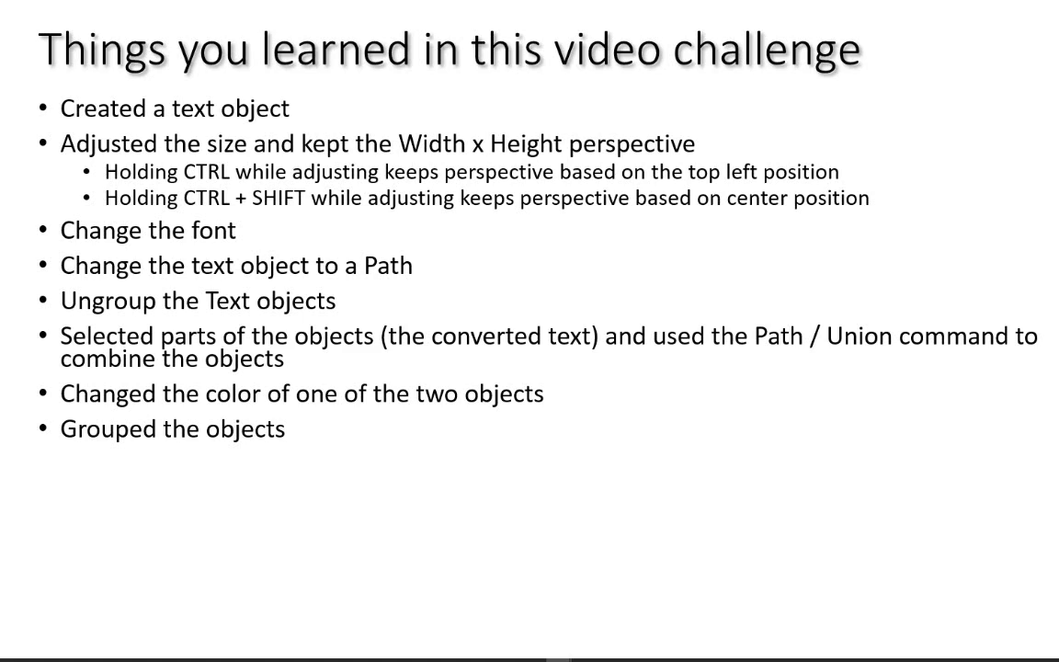
key("Right")
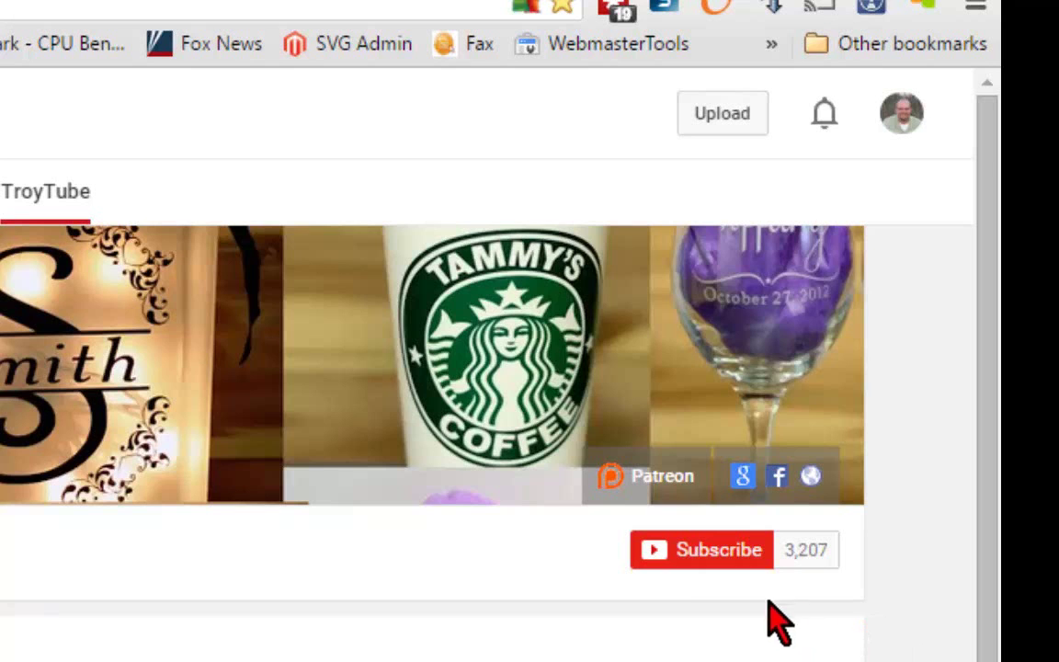
Subscribe to the TroyTube channel with all notifications turned on.
left_click(690, 550)
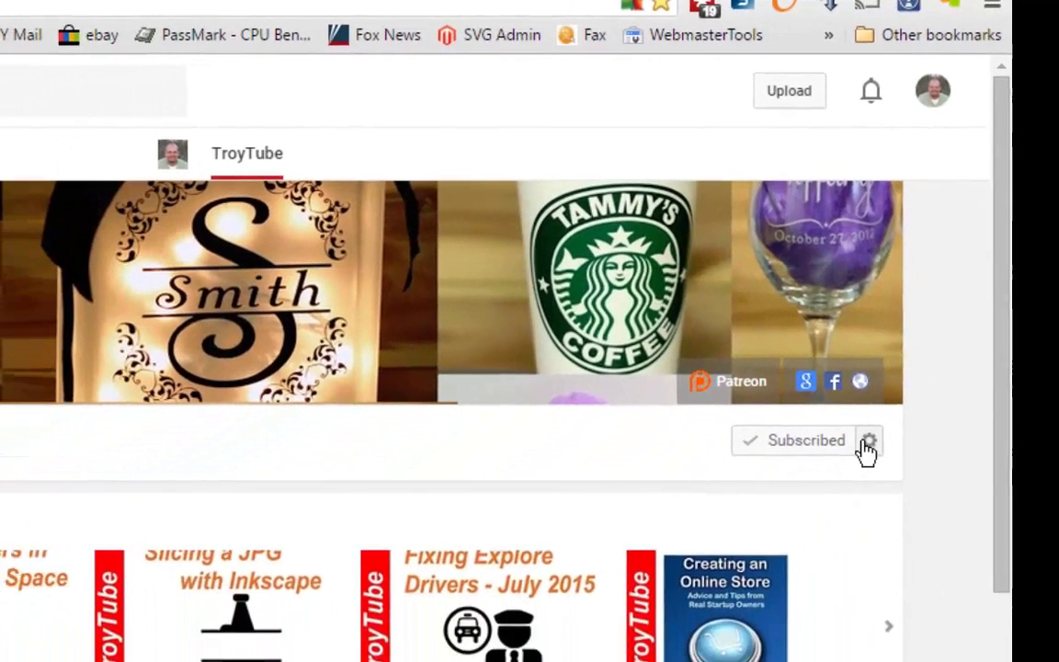
left_click(822, 550)
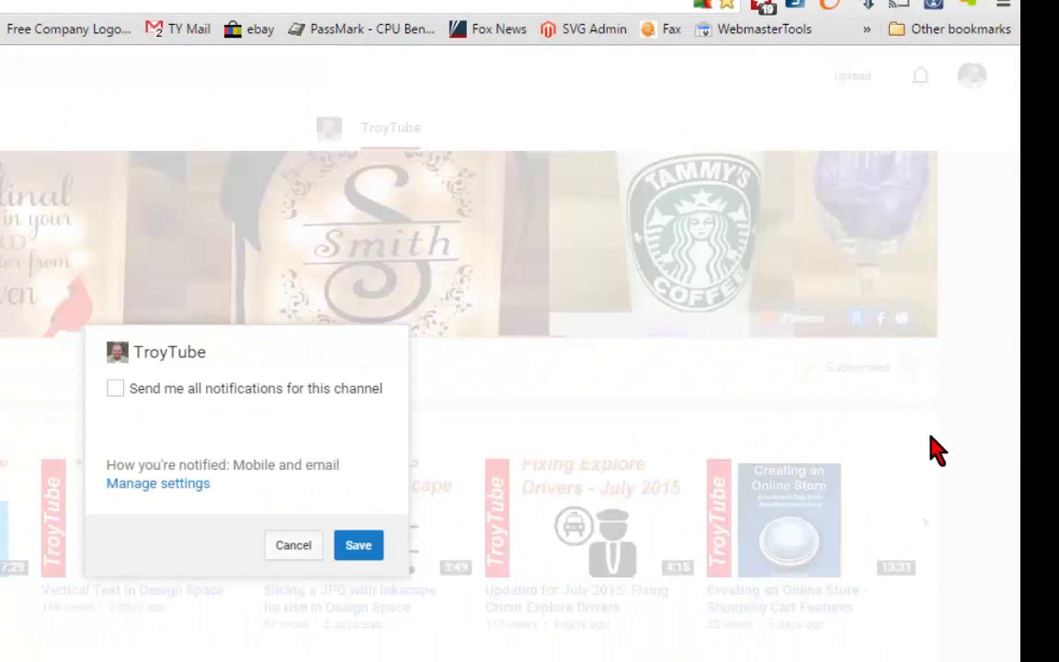
left_click(115, 388)
left_click(359, 546)
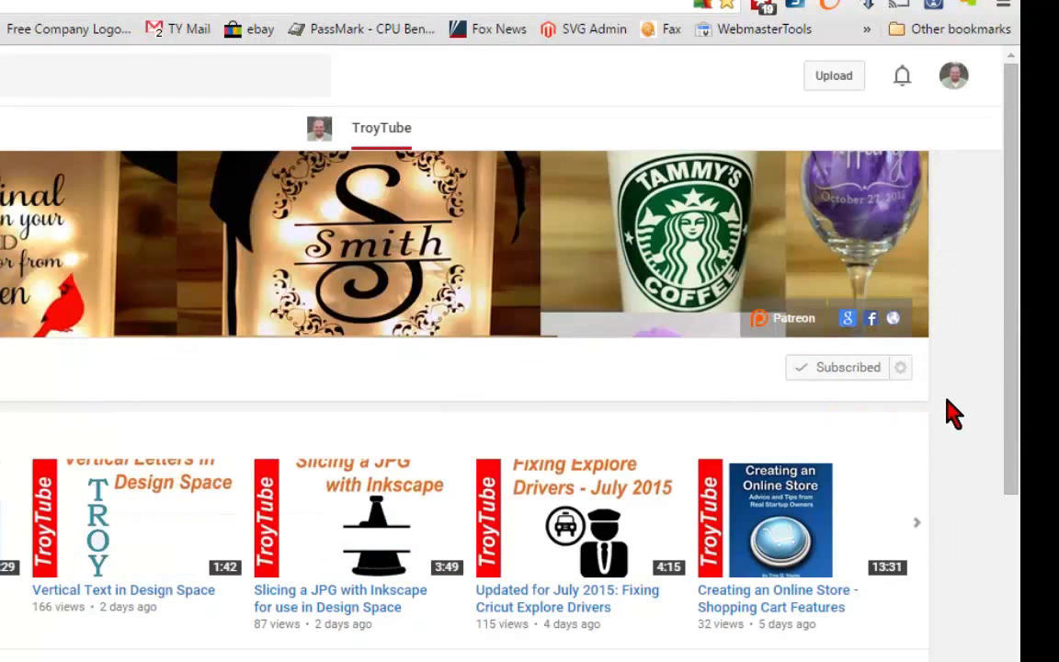